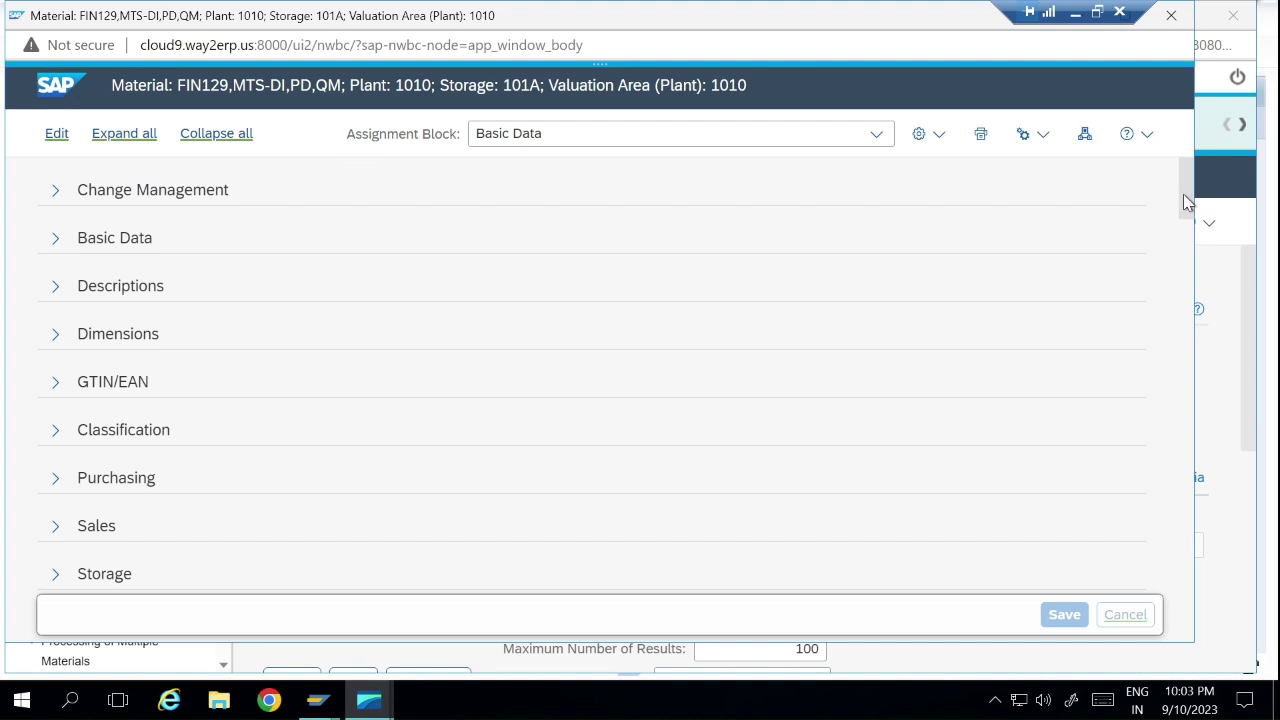
Select plant 1210 in the Plants list and switch the material record to edit mode.
drag(1186, 202, 1188, 320)
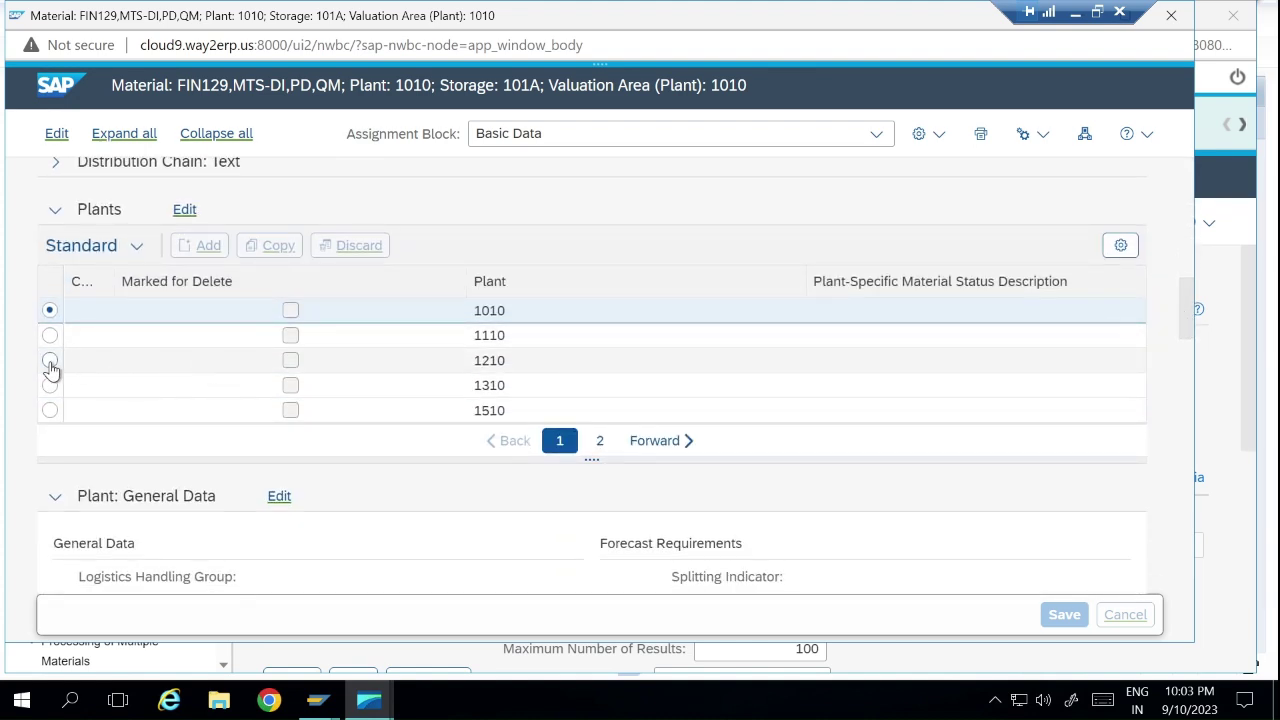
click(506, 368)
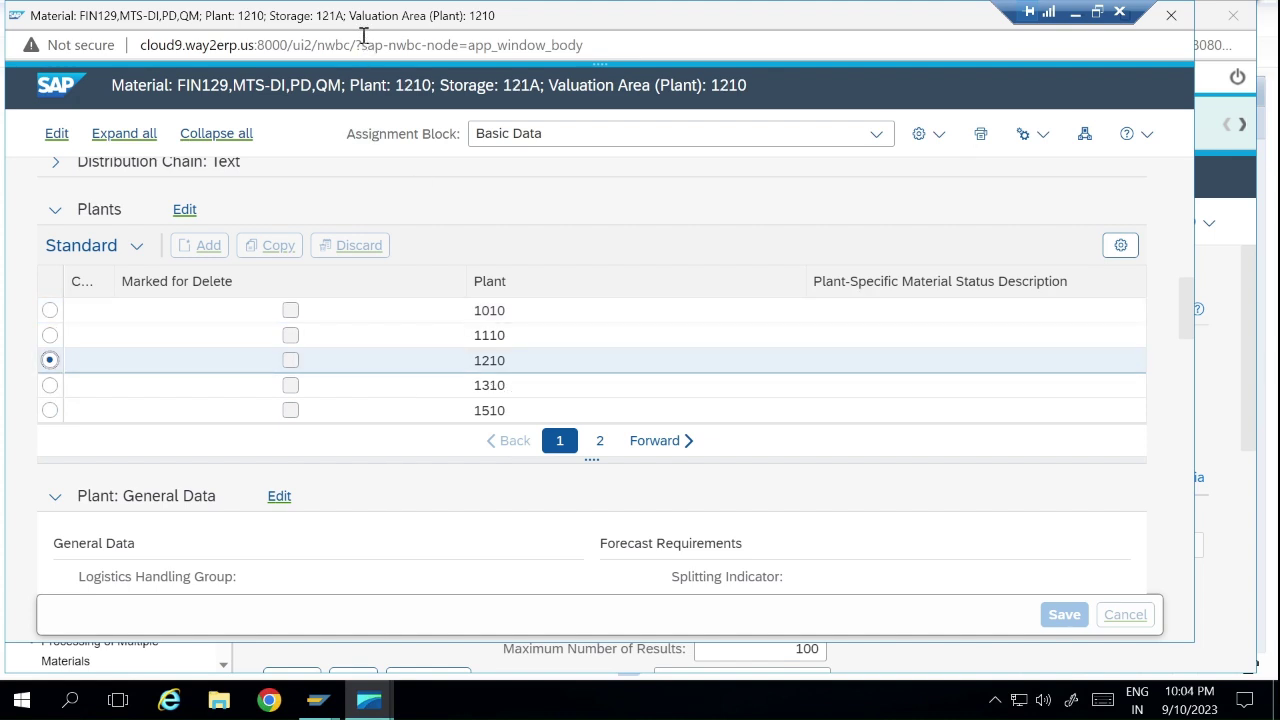
click(56, 133)
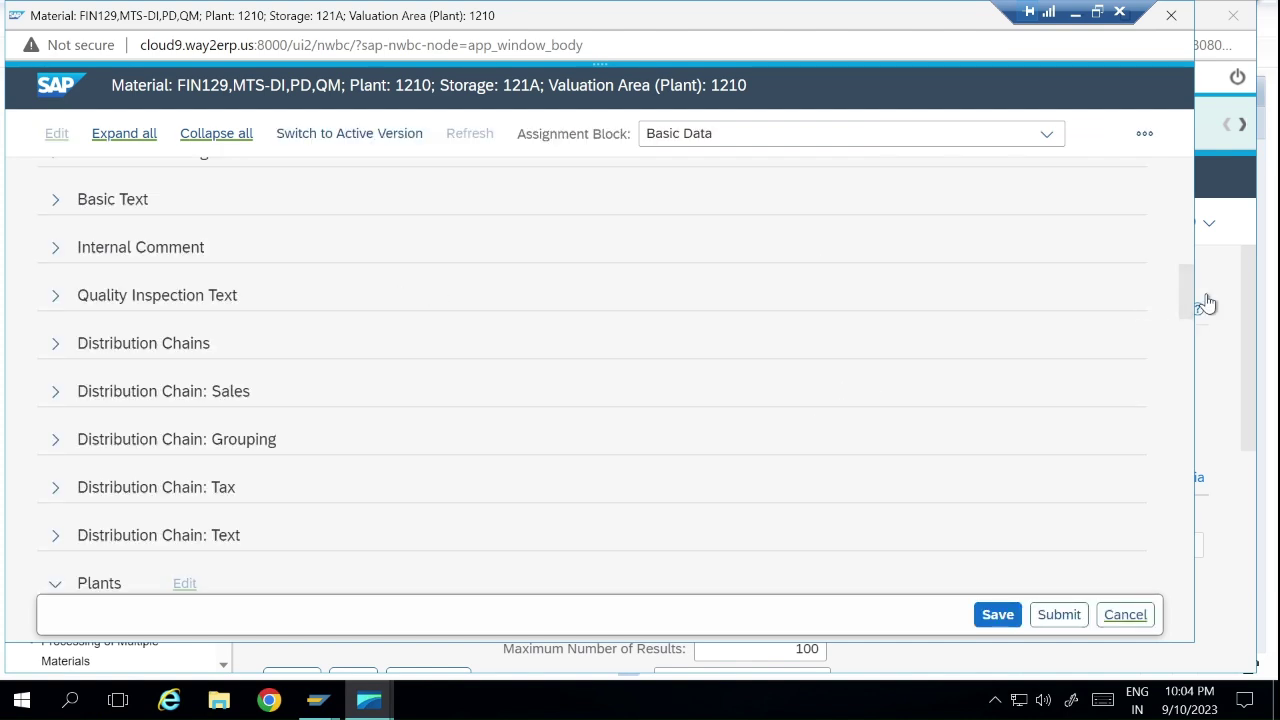
Enter "test BRF+" as the description of the change request.
drag(1193, 306, 1195, 184)
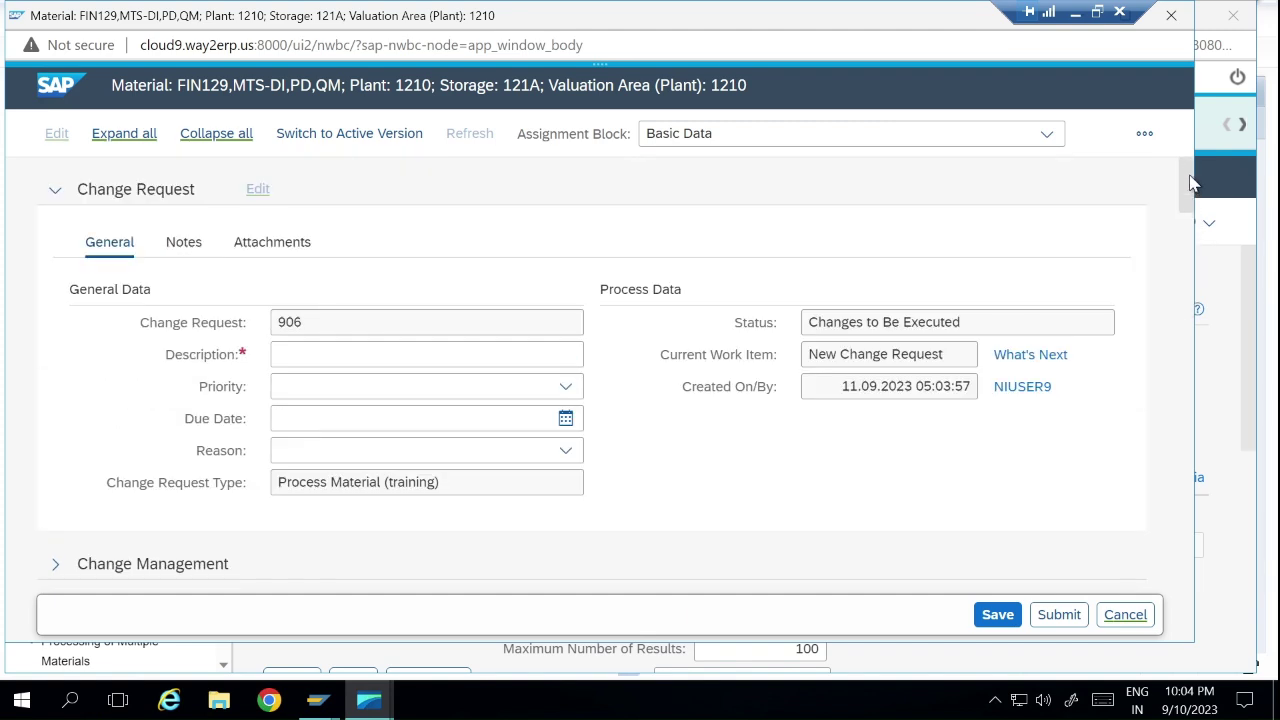
click(466, 352)
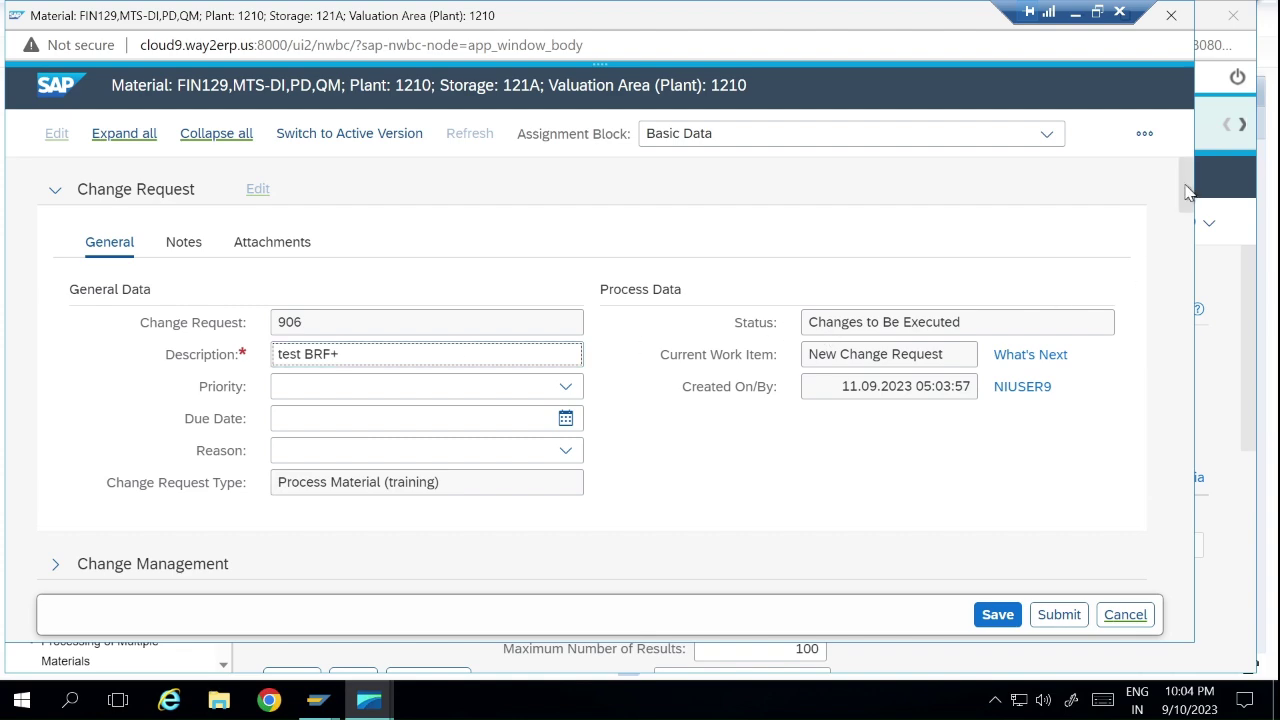
Set the Plant-Specific Material Status of plant 1210 to Design and check its Material Requirements Planning fields.
drag(1186, 194, 1184, 385)
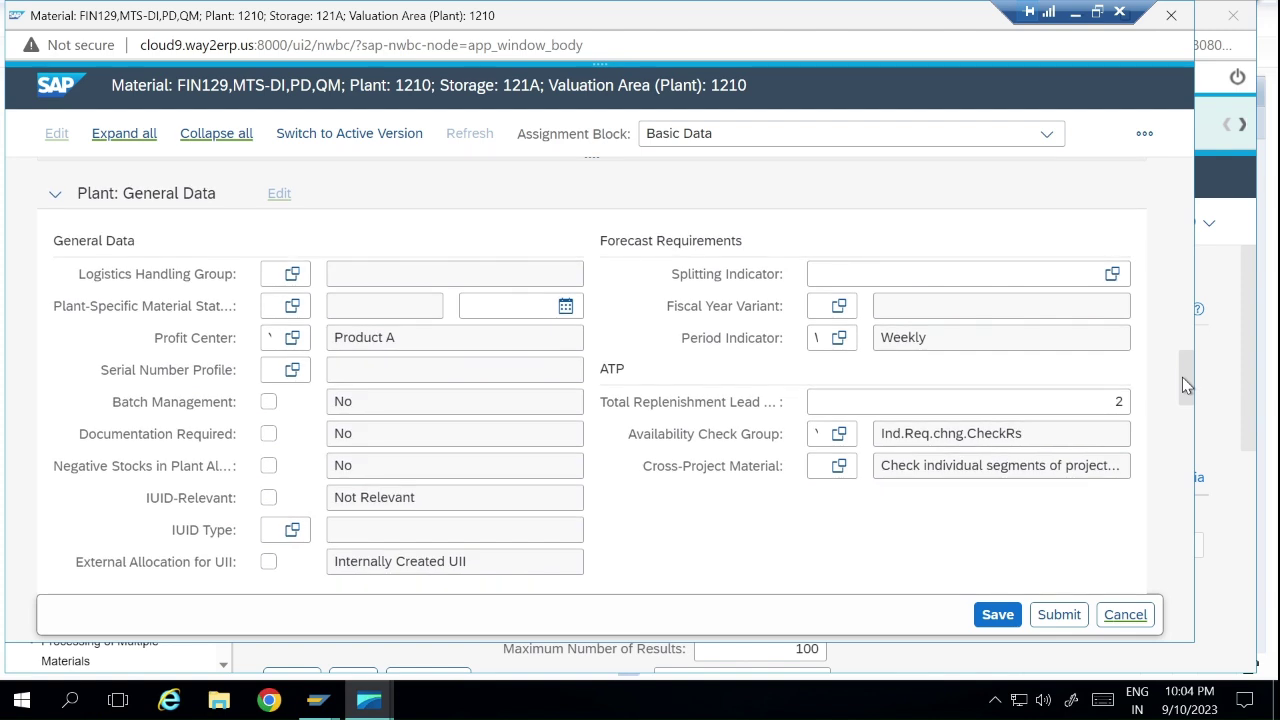
drag(1183, 378, 1186, 448)
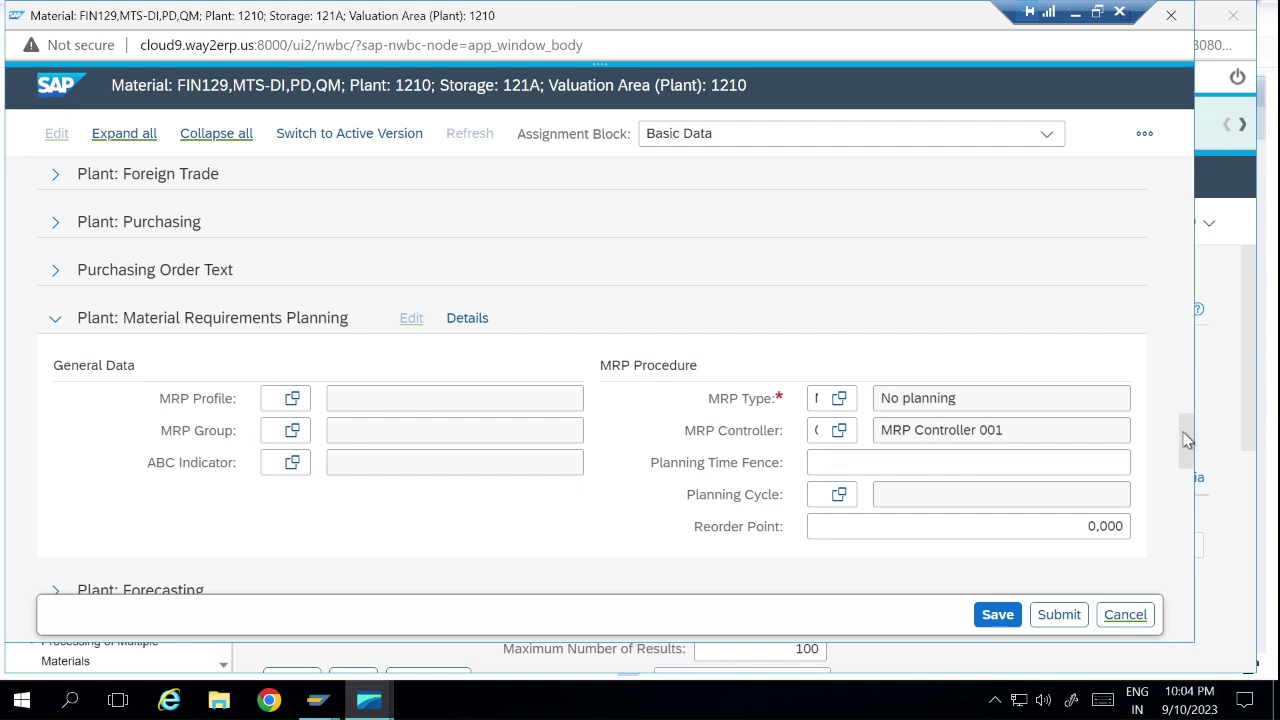
drag(1187, 440, 1181, 374)
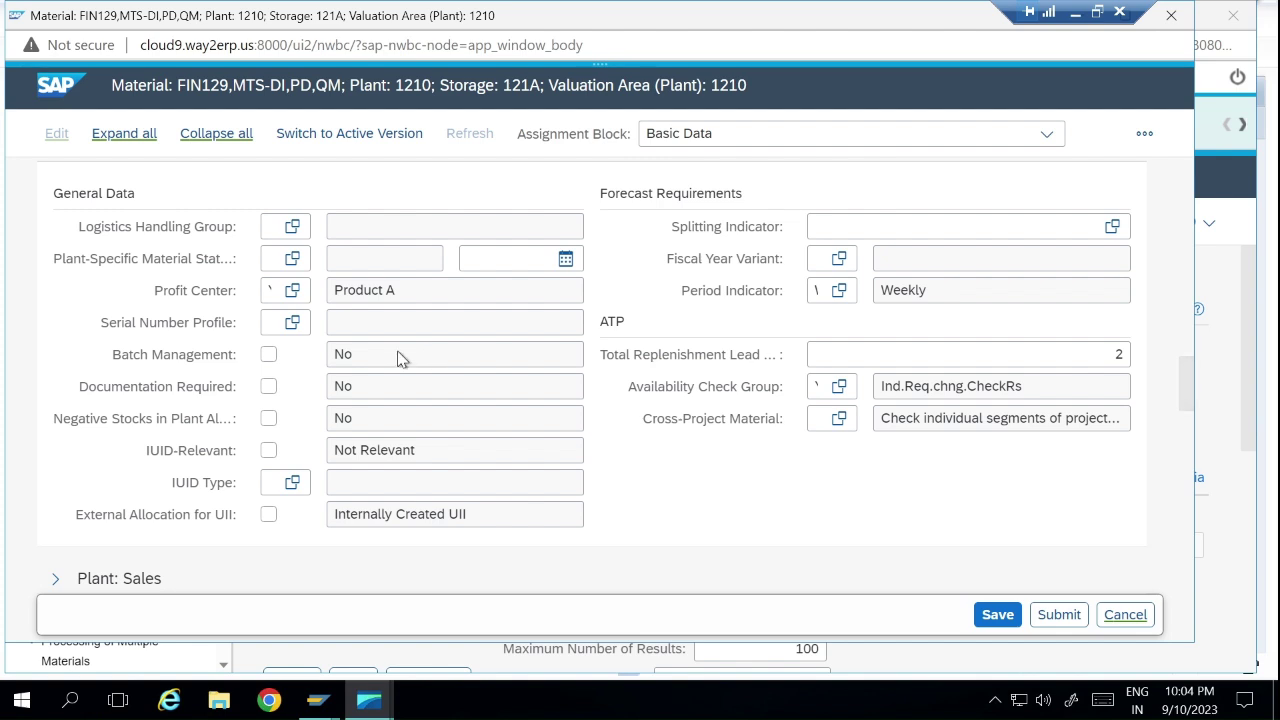
click(292, 260)
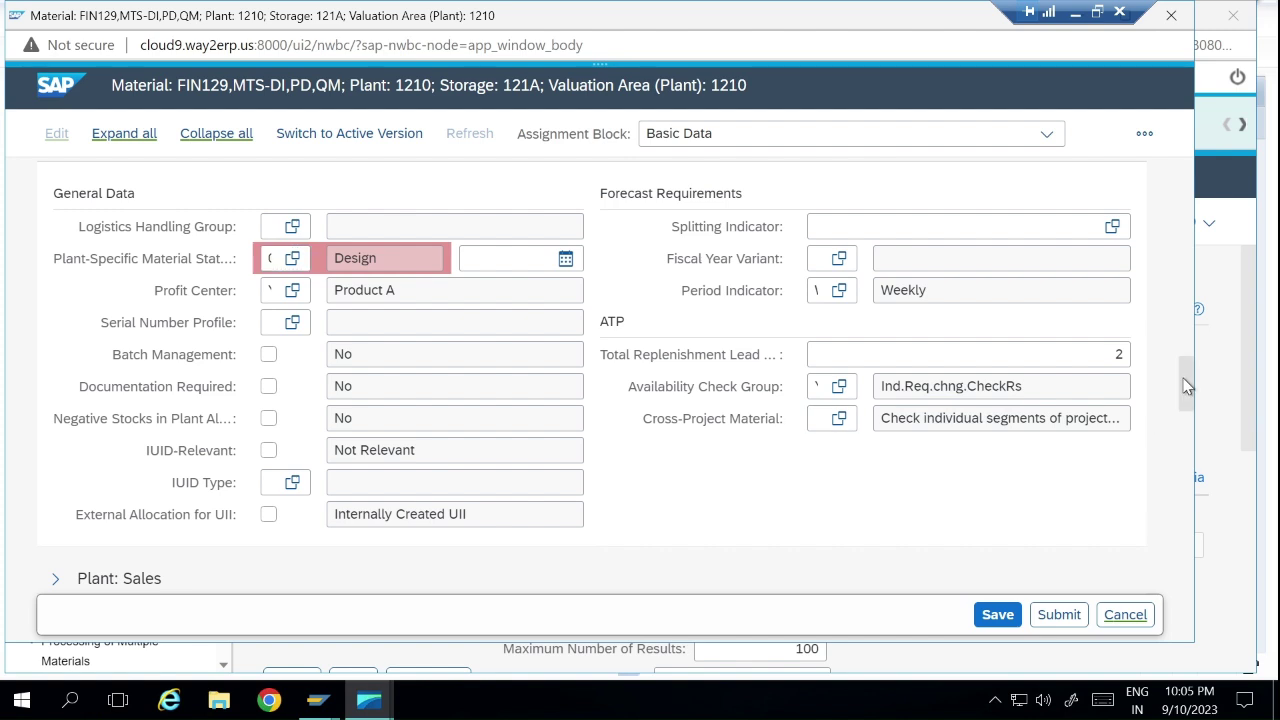
drag(1186, 385, 1172, 436)
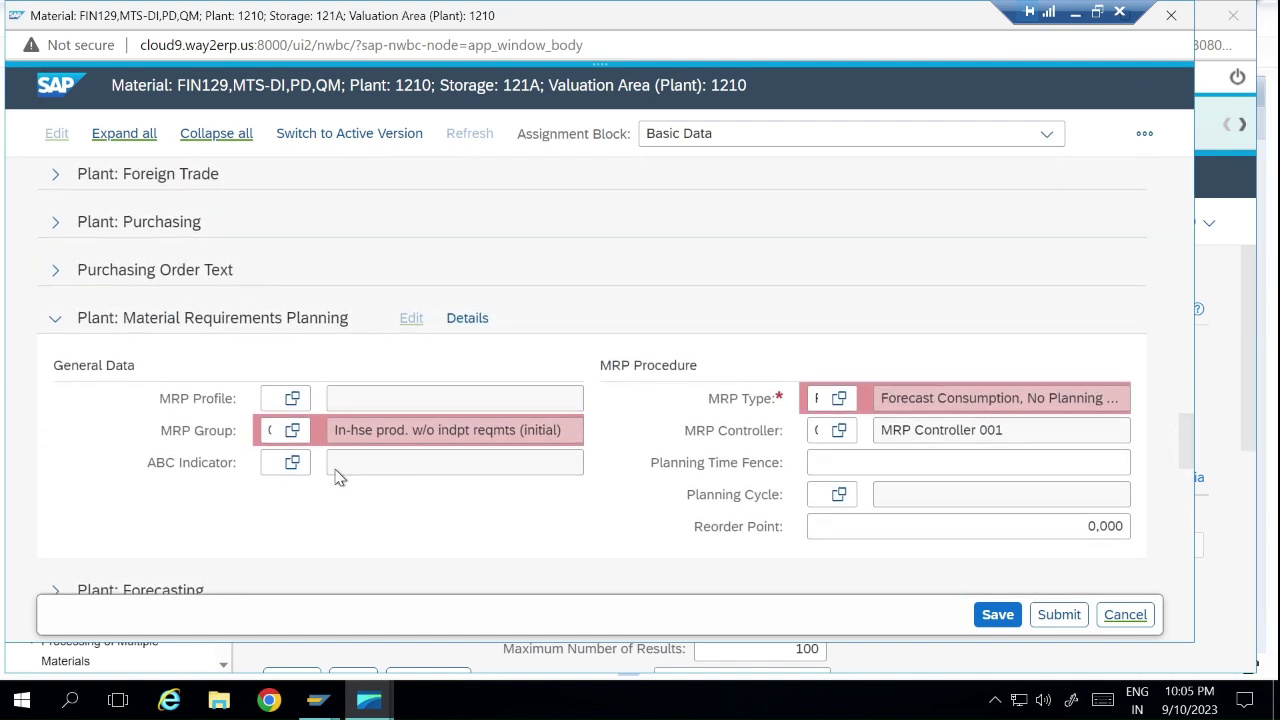
Clear the Plant-Specific Material Status in the plant's general data.
click(271, 432)
drag(1185, 435, 1184, 383)
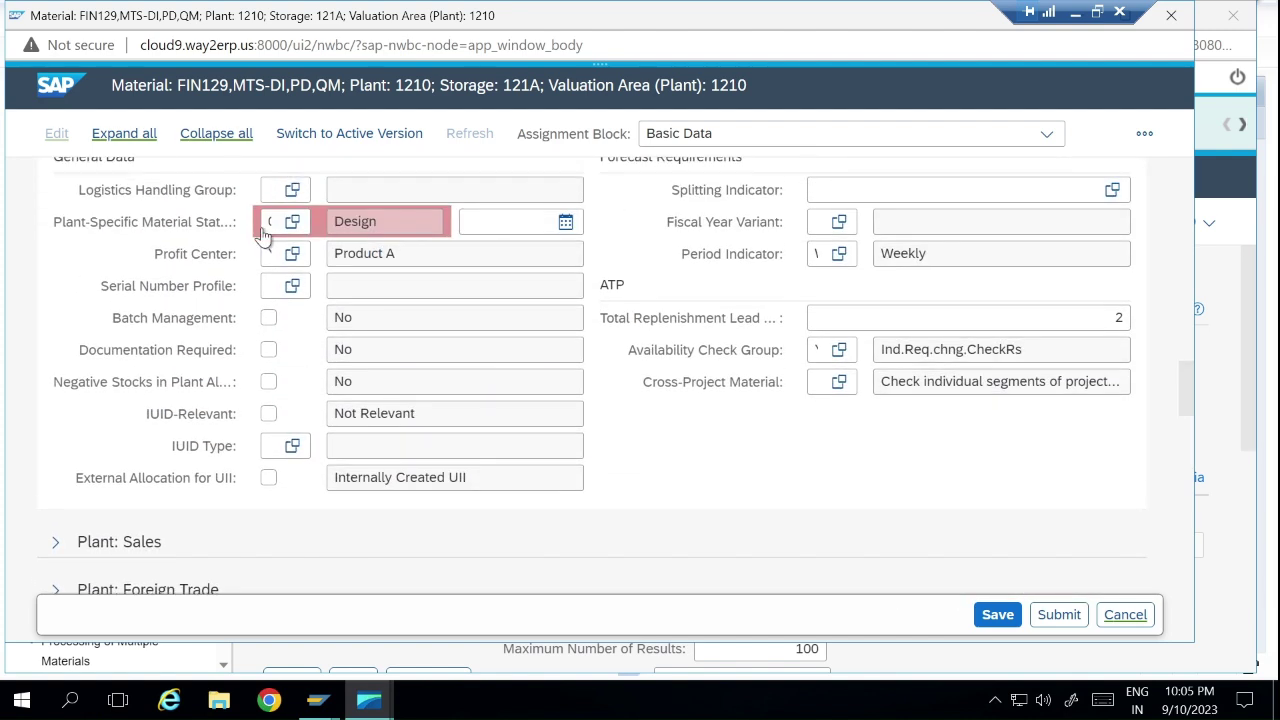
click(267, 222)
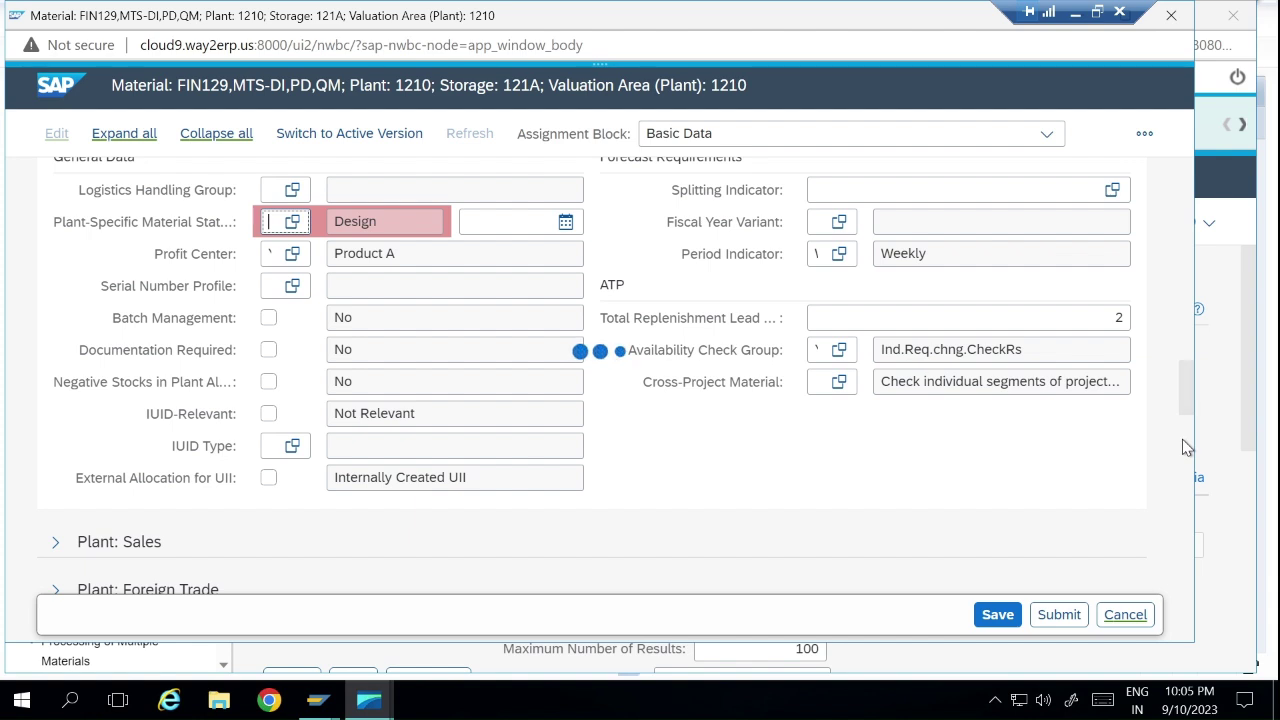
Set the plant's MRP Type to ND (No planning) and clear its MRP Group.
drag(1186, 370, 1188, 426)
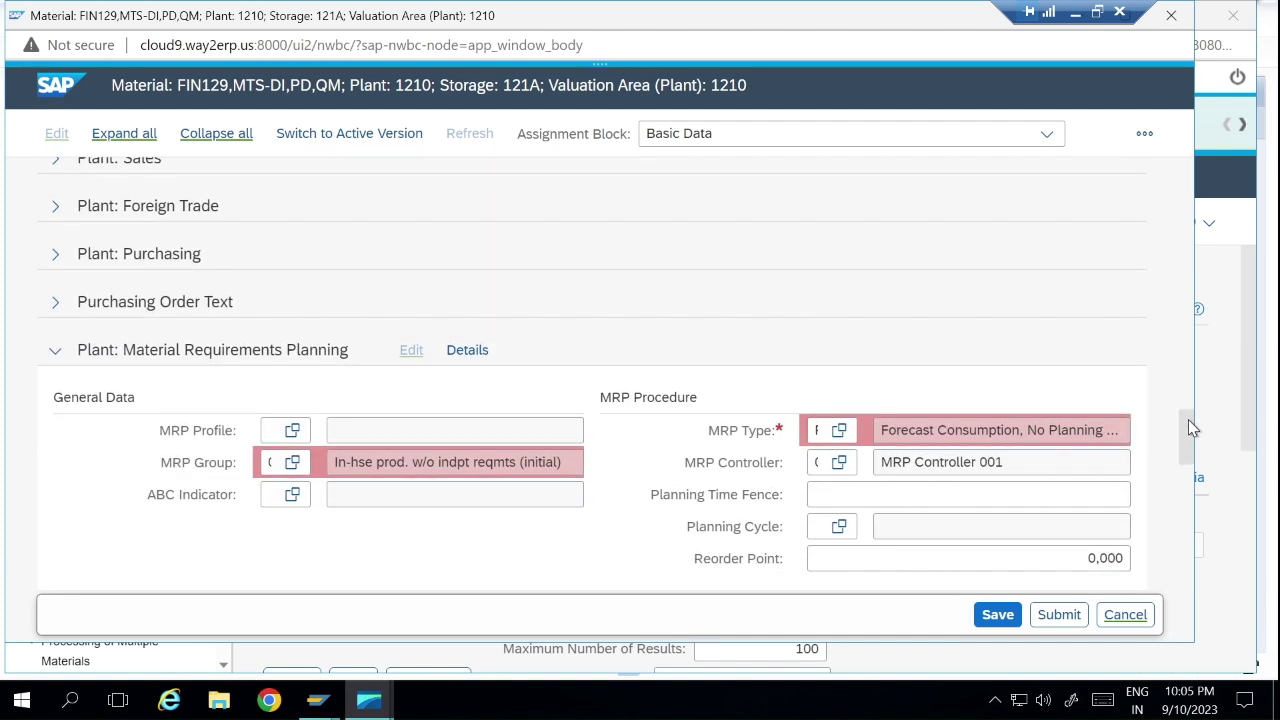
click(813, 430)
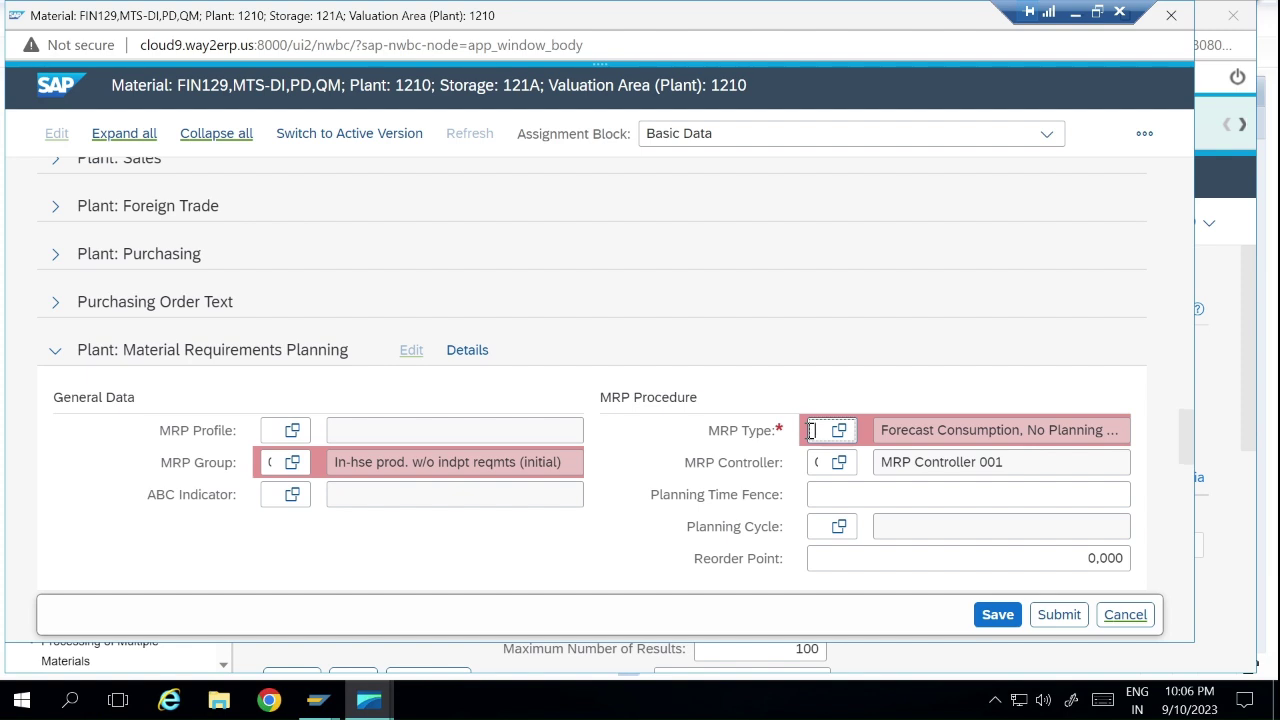
click(840, 432)
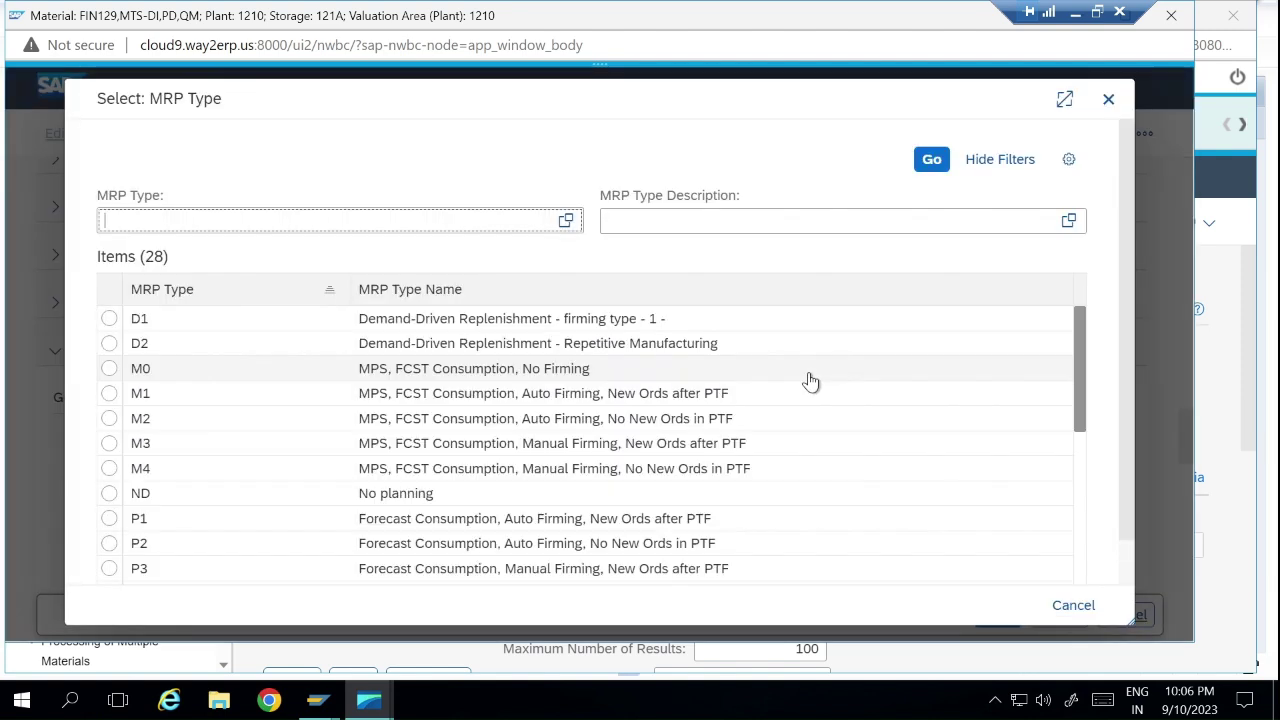
click(110, 495)
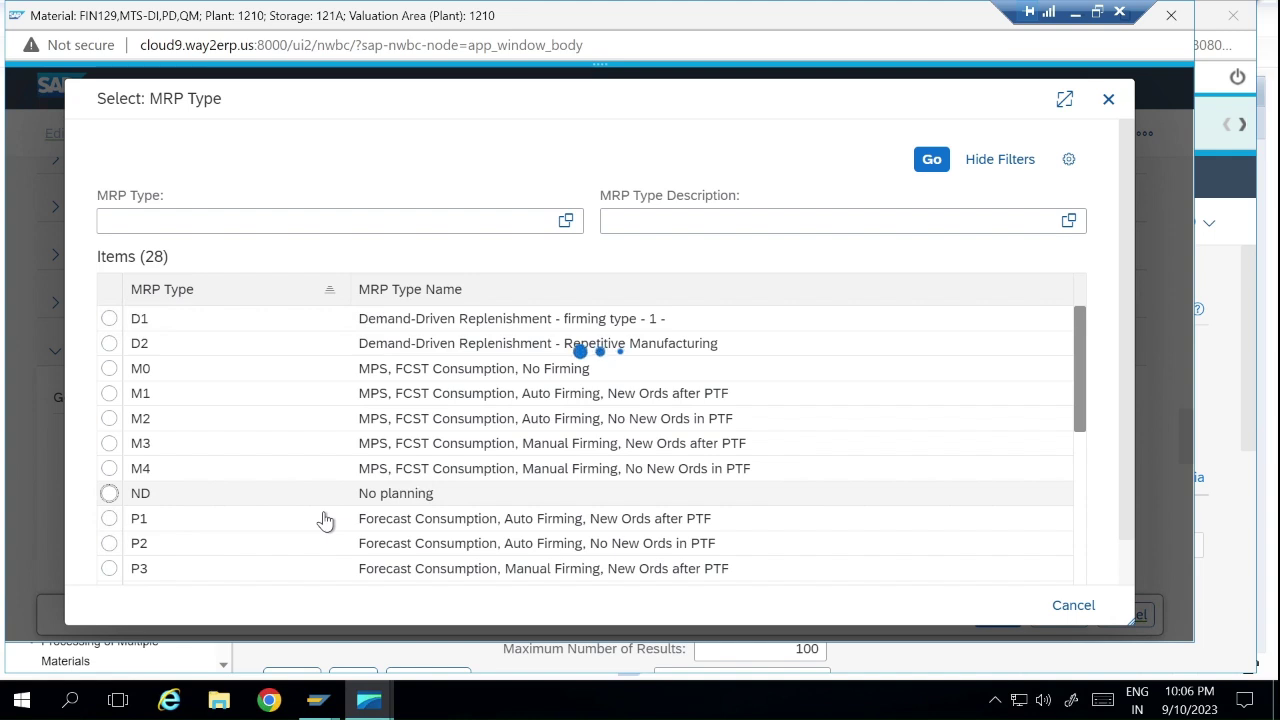
click(268, 462)
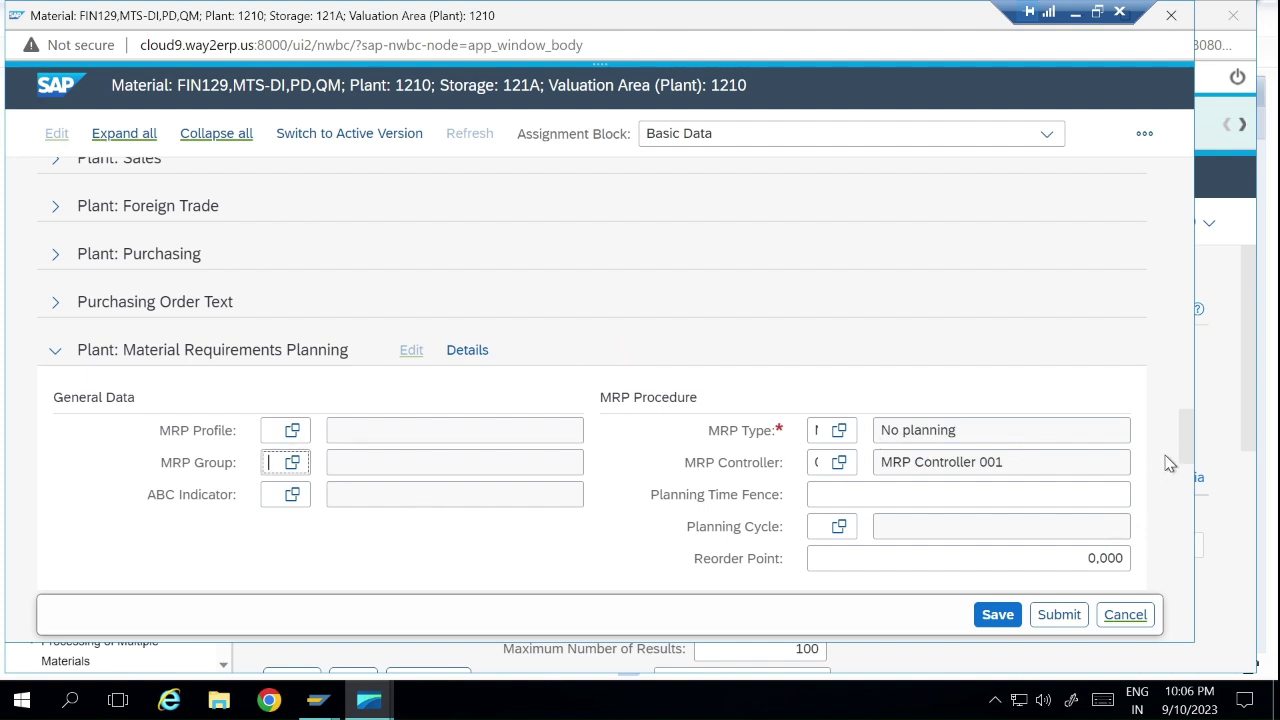
Set the Plant-Specific Material Status to 01 (Design), check the plant's MRP Type and MRP Group, and save the change request.
drag(1192, 452, 1175, 388)
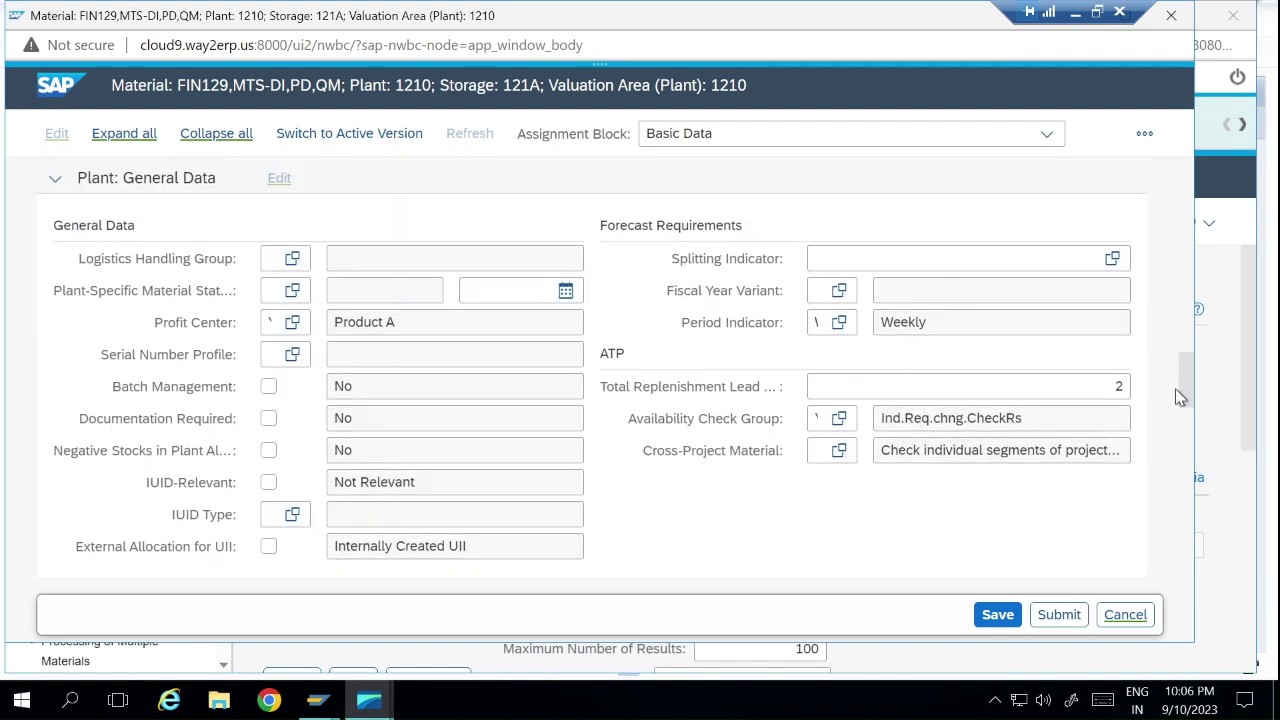
click(296, 294)
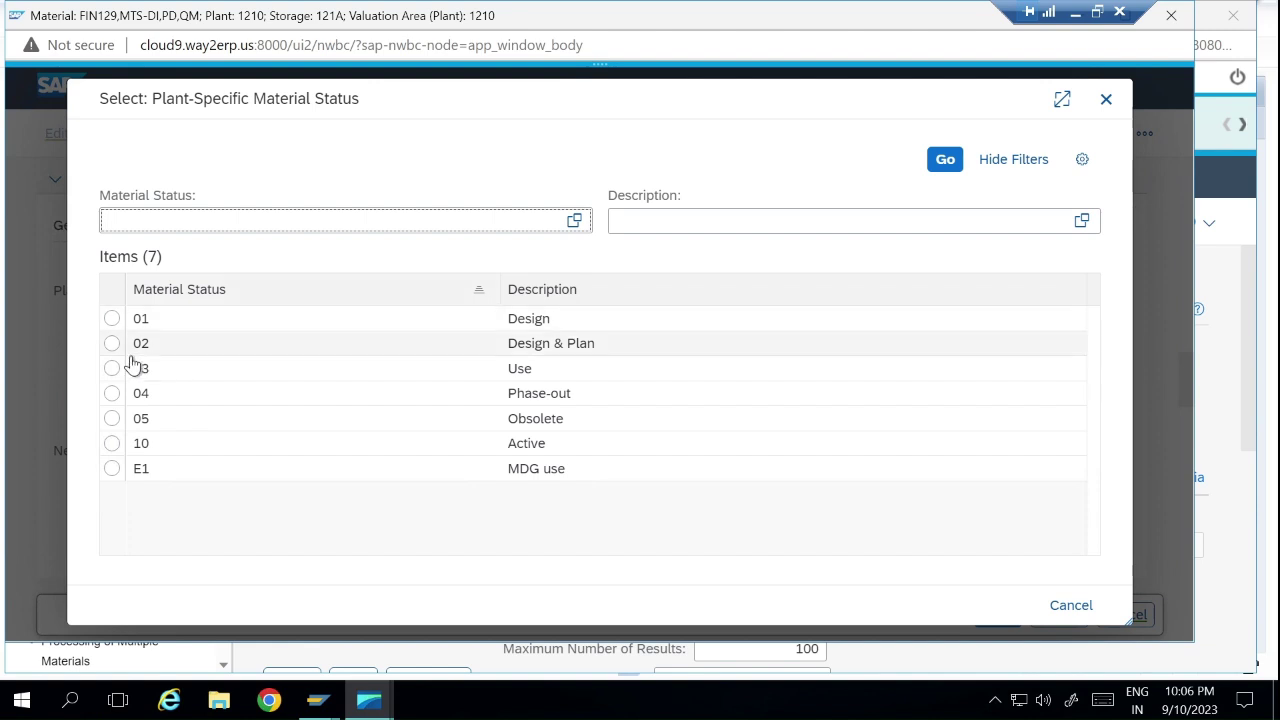
click(112, 320)
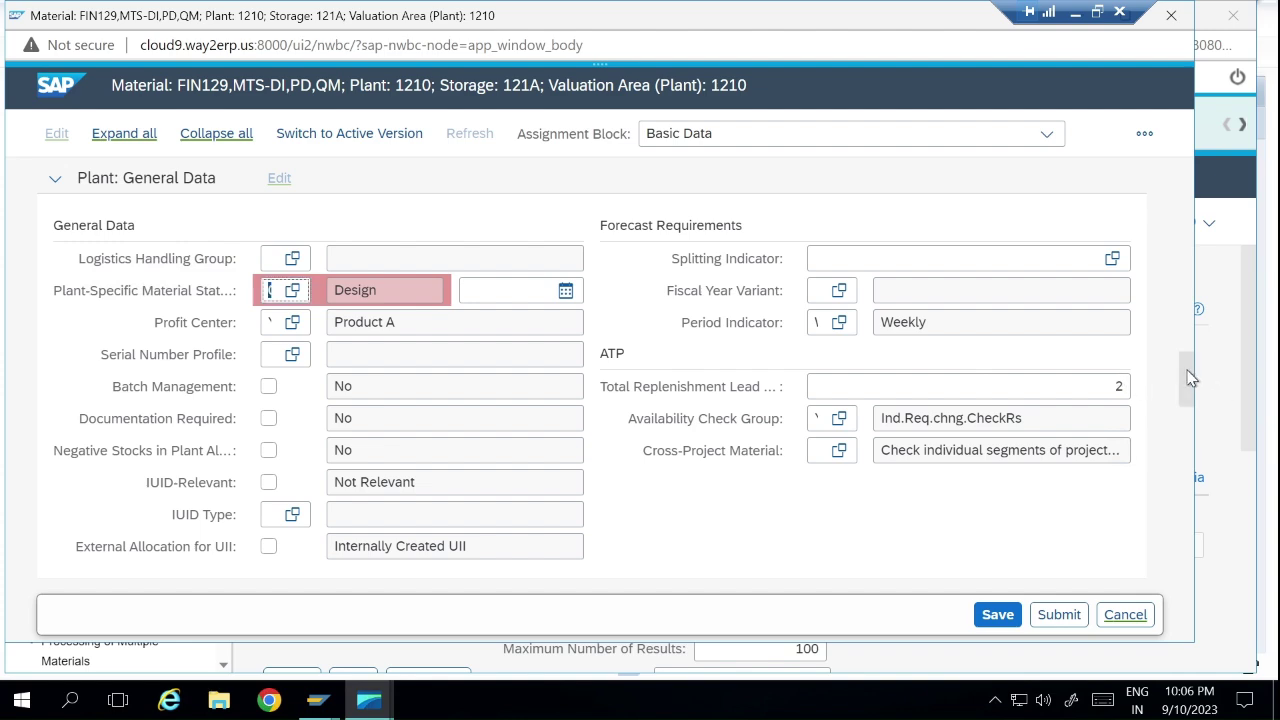
drag(1182, 376, 1188, 438)
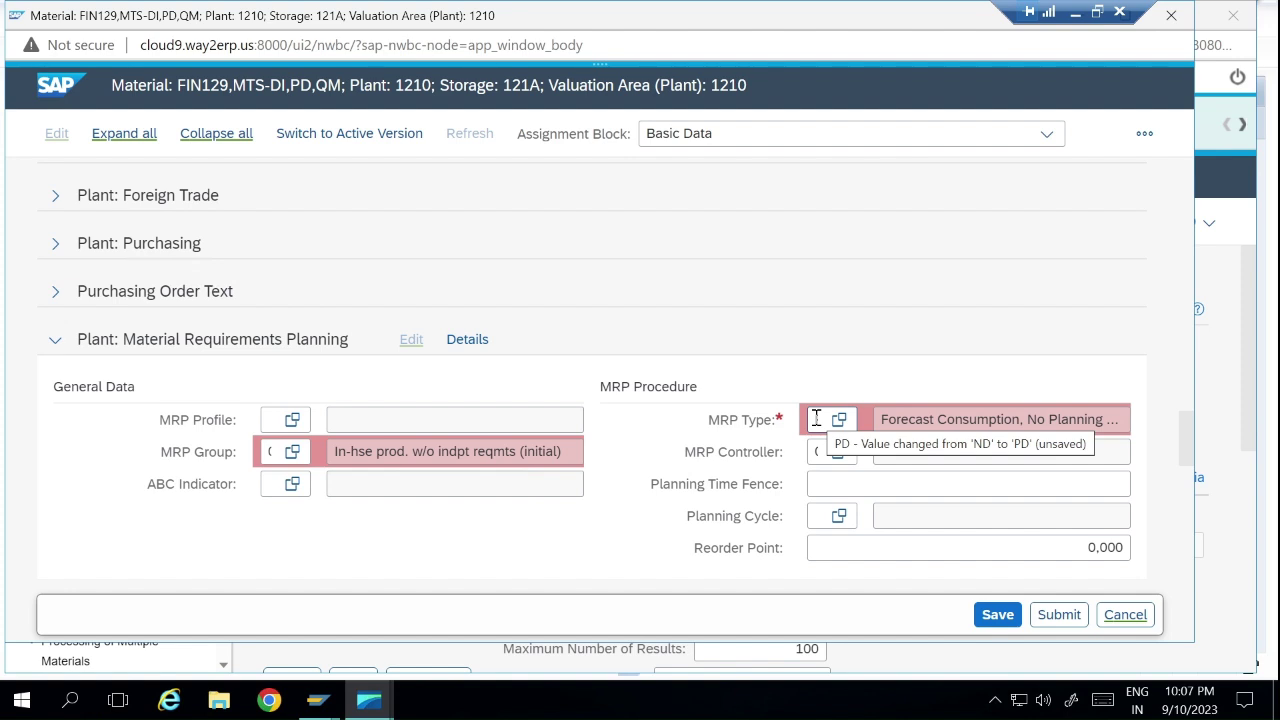
click(998, 617)
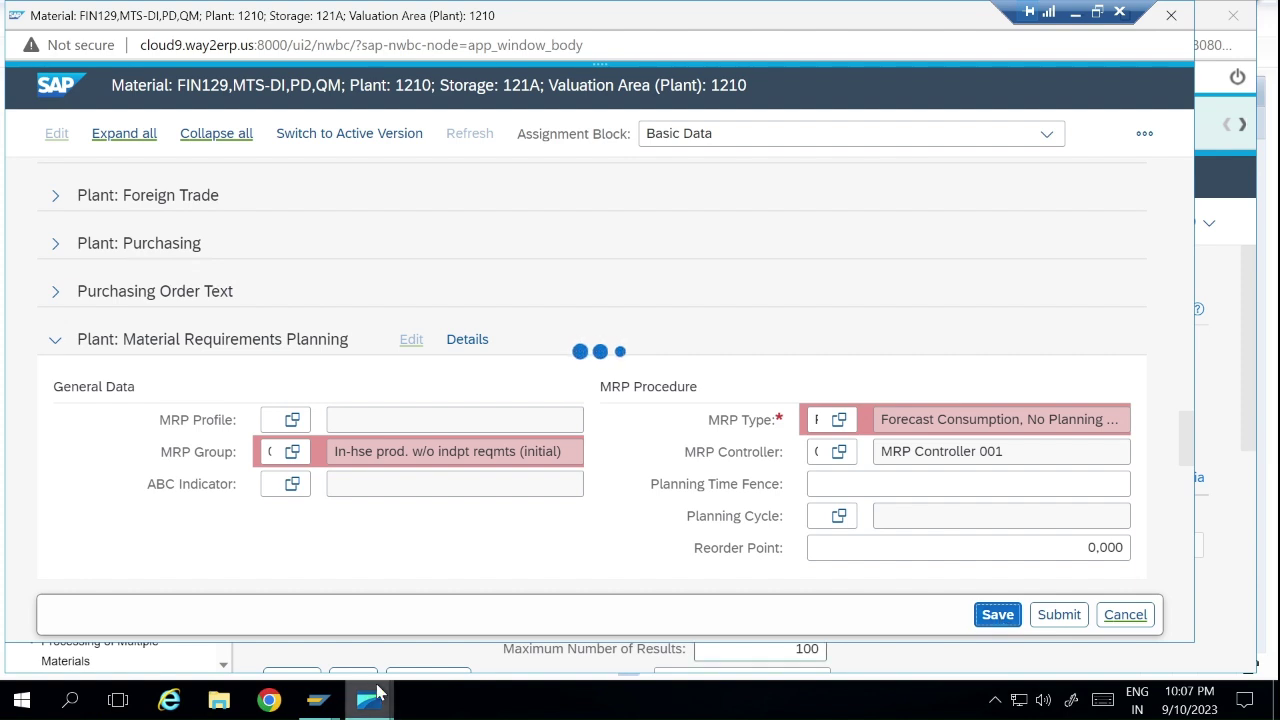
mouse_move(373, 703)
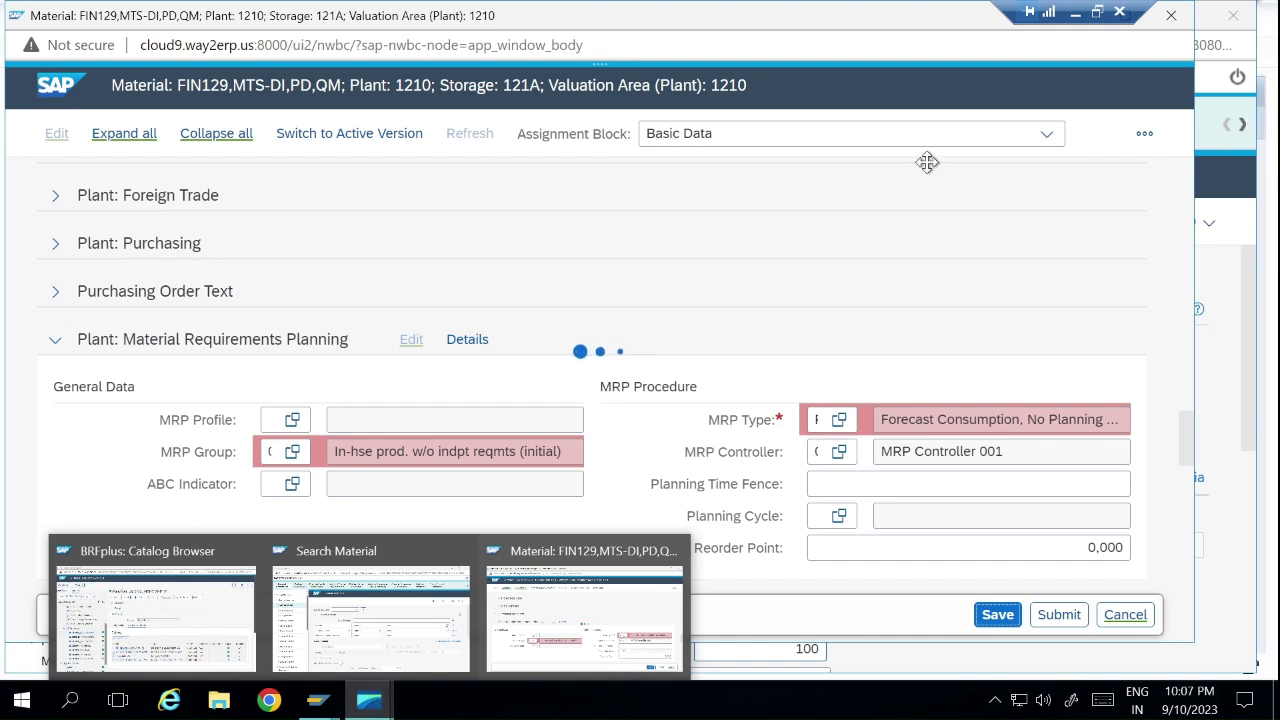
click(1075, 13)
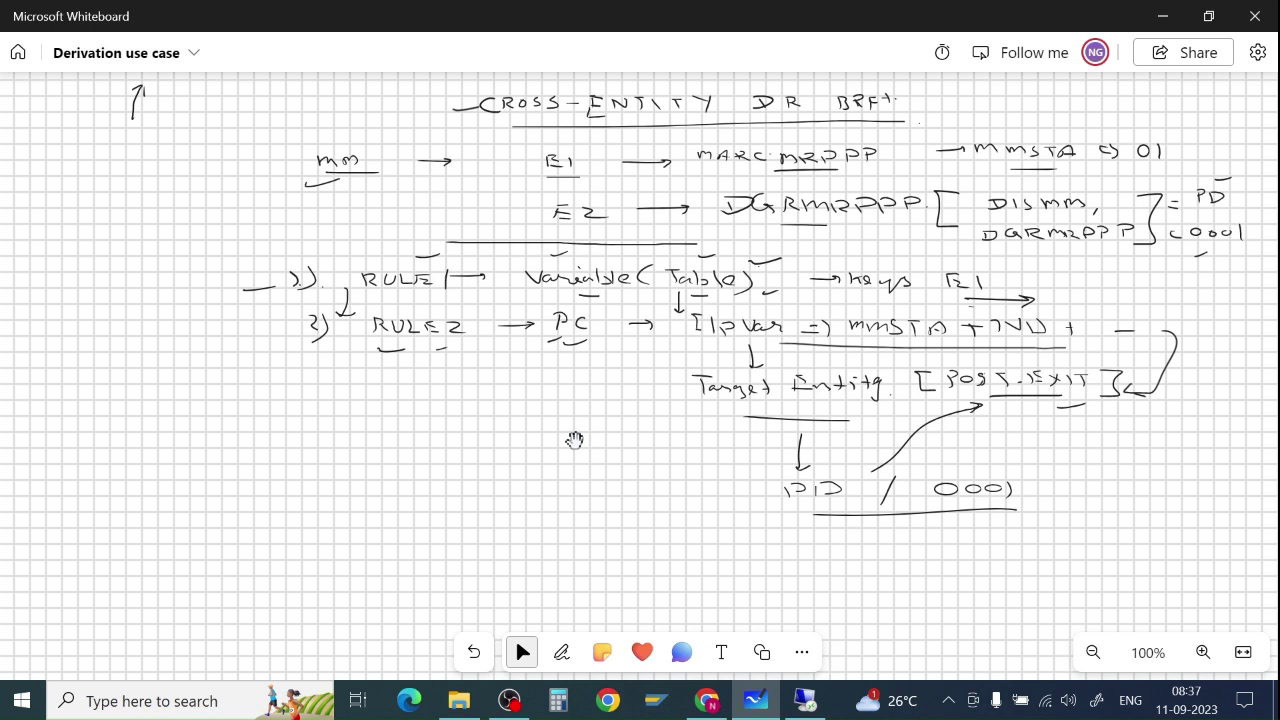
click(949, 704)
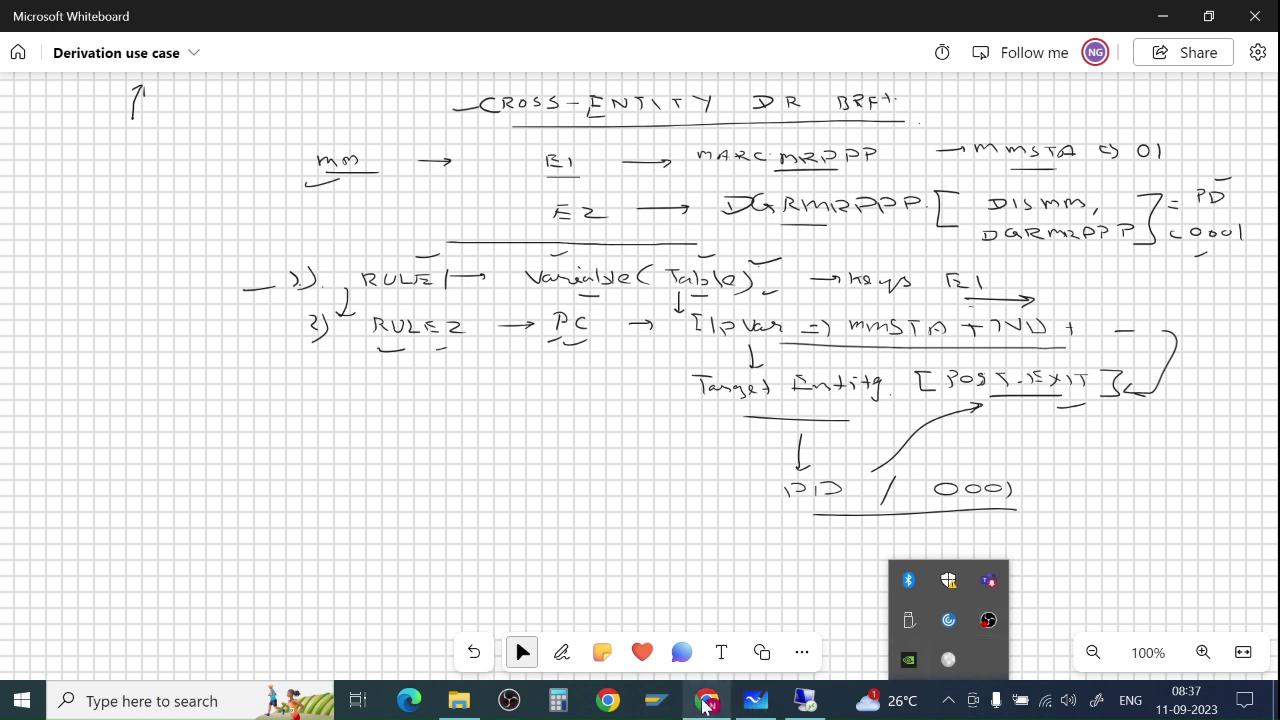
click(509, 700)
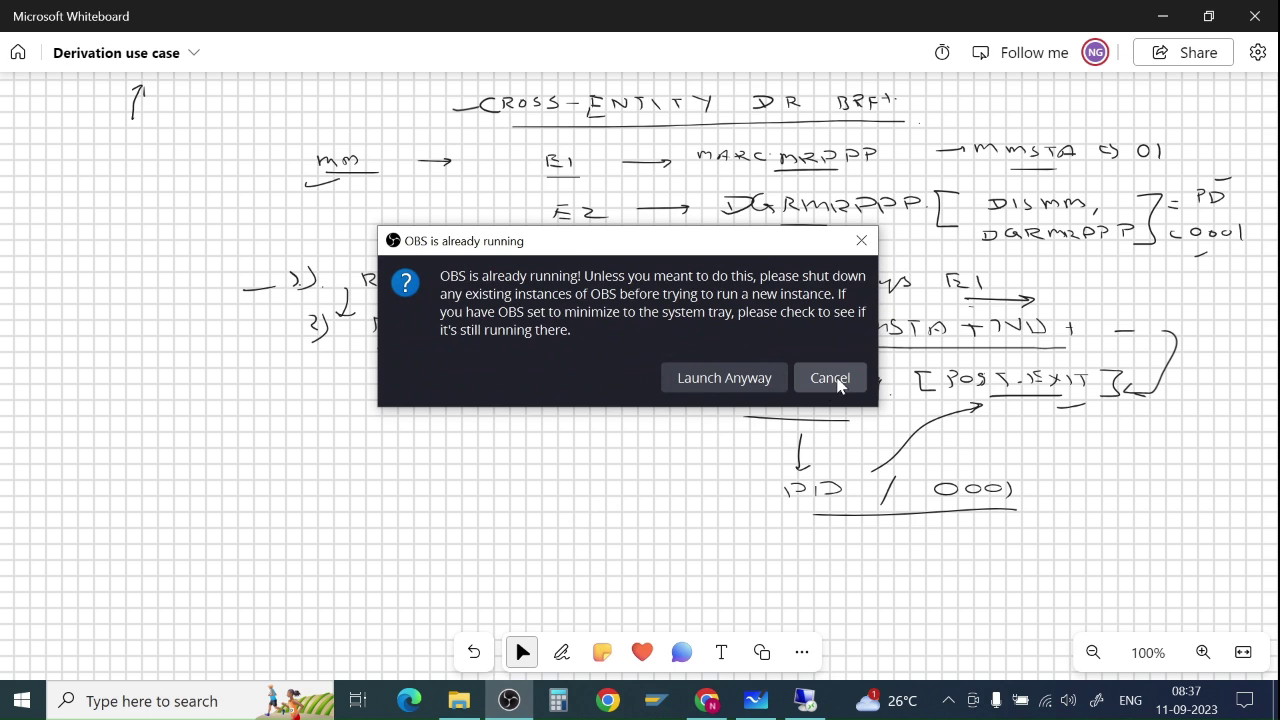
click(511, 703)
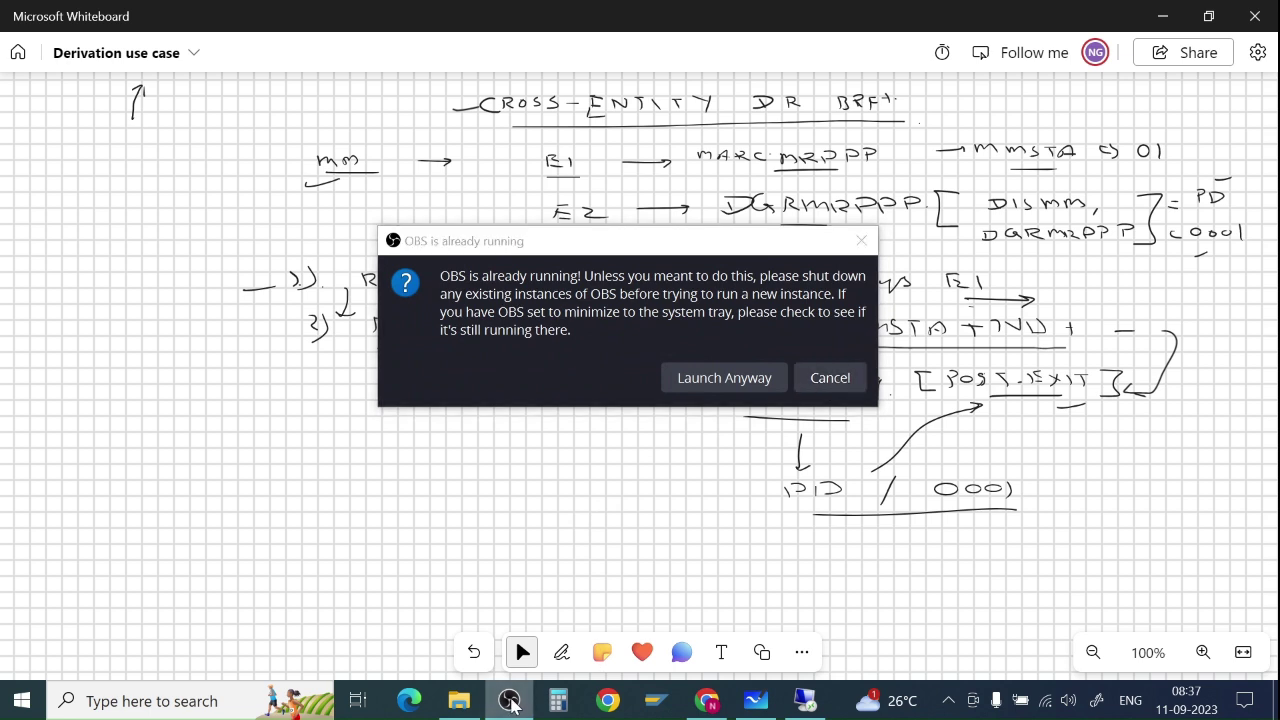
click(511, 703)
click(746, 380)
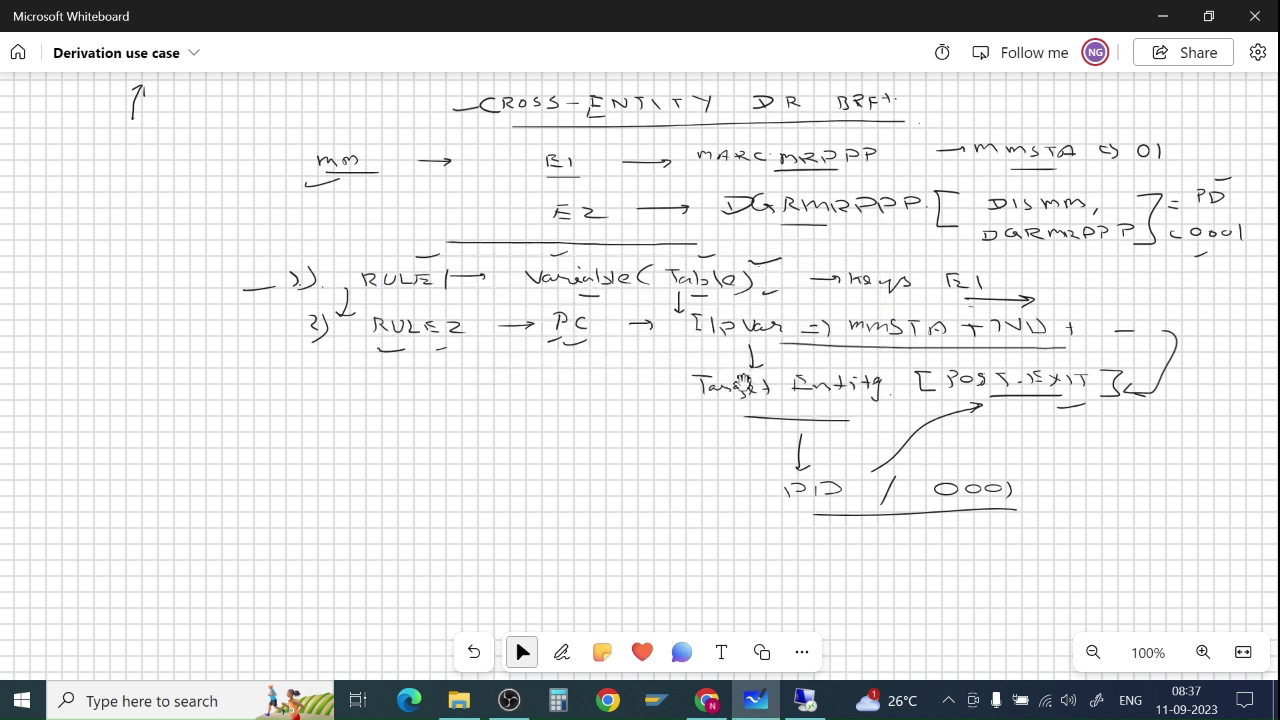
click(1012, 516)
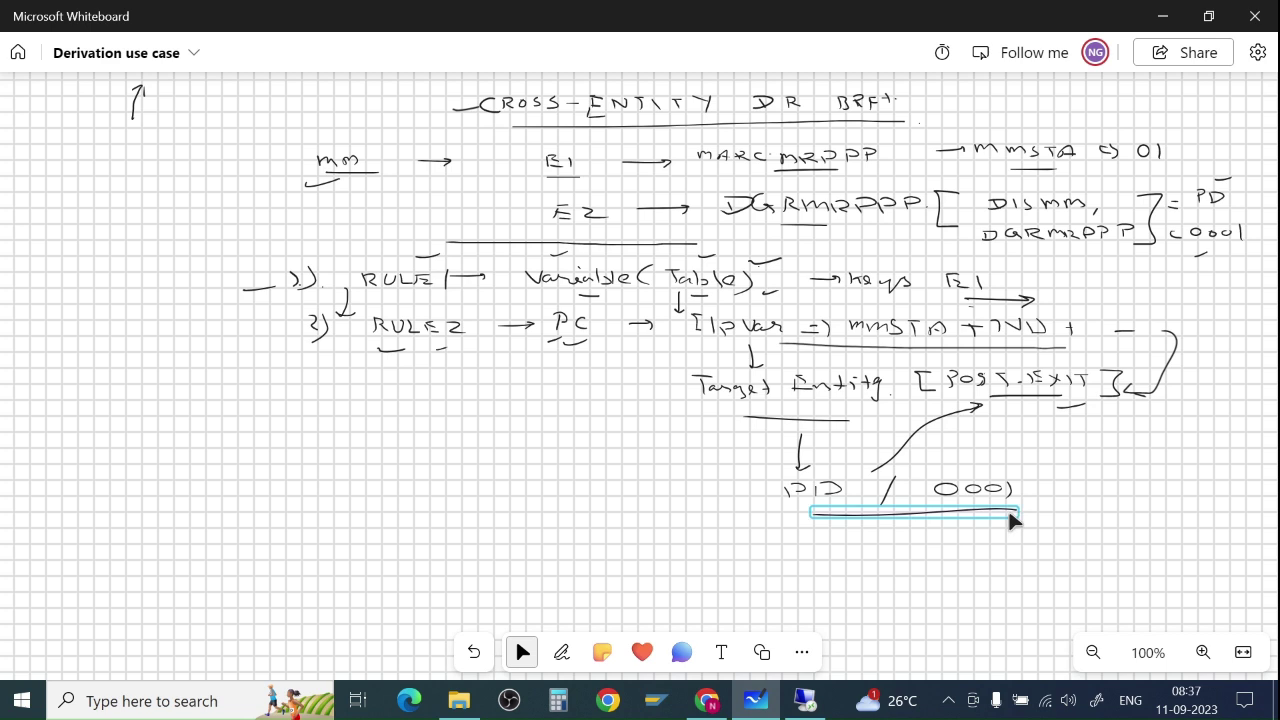
click(1005, 533)
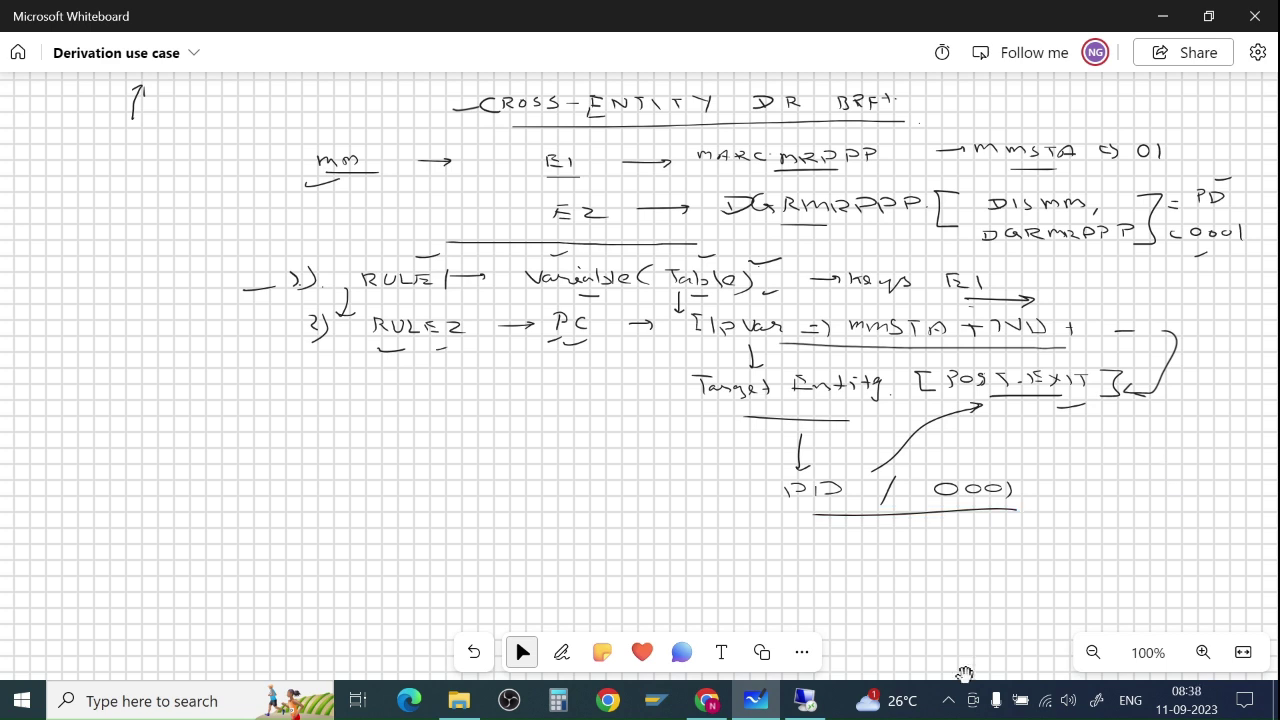
click(949, 702)
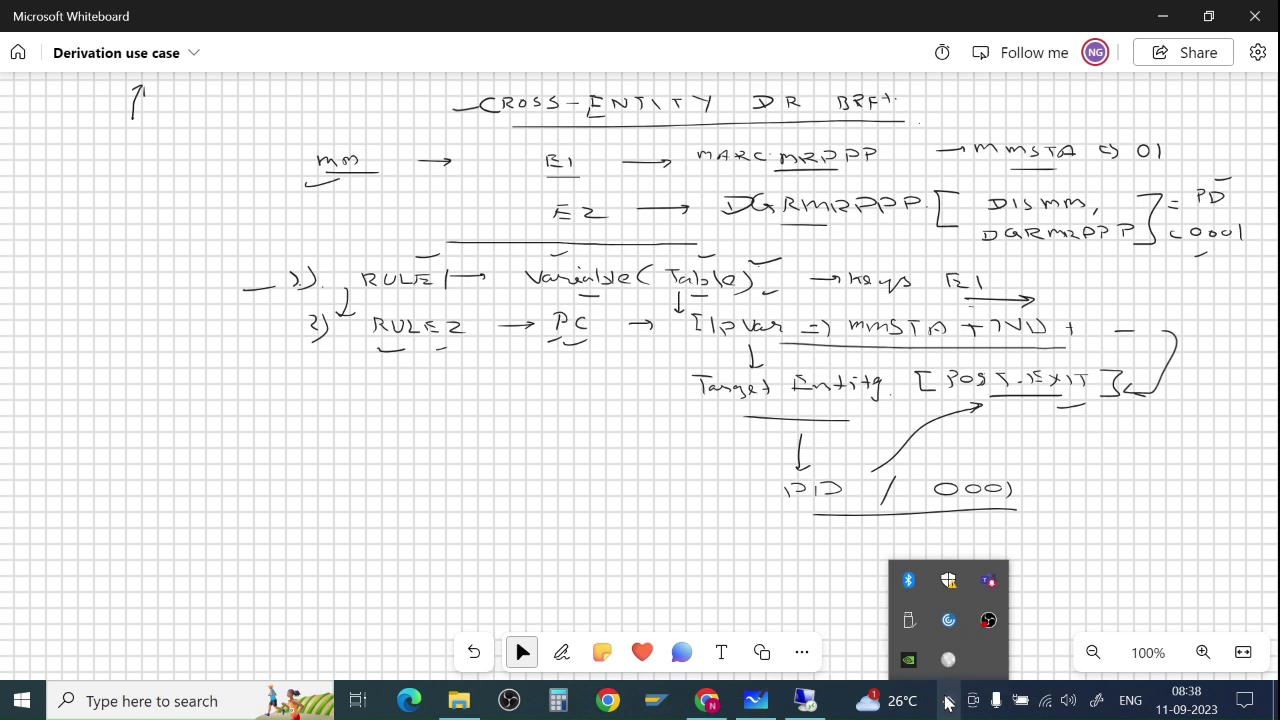
click(959, 654)
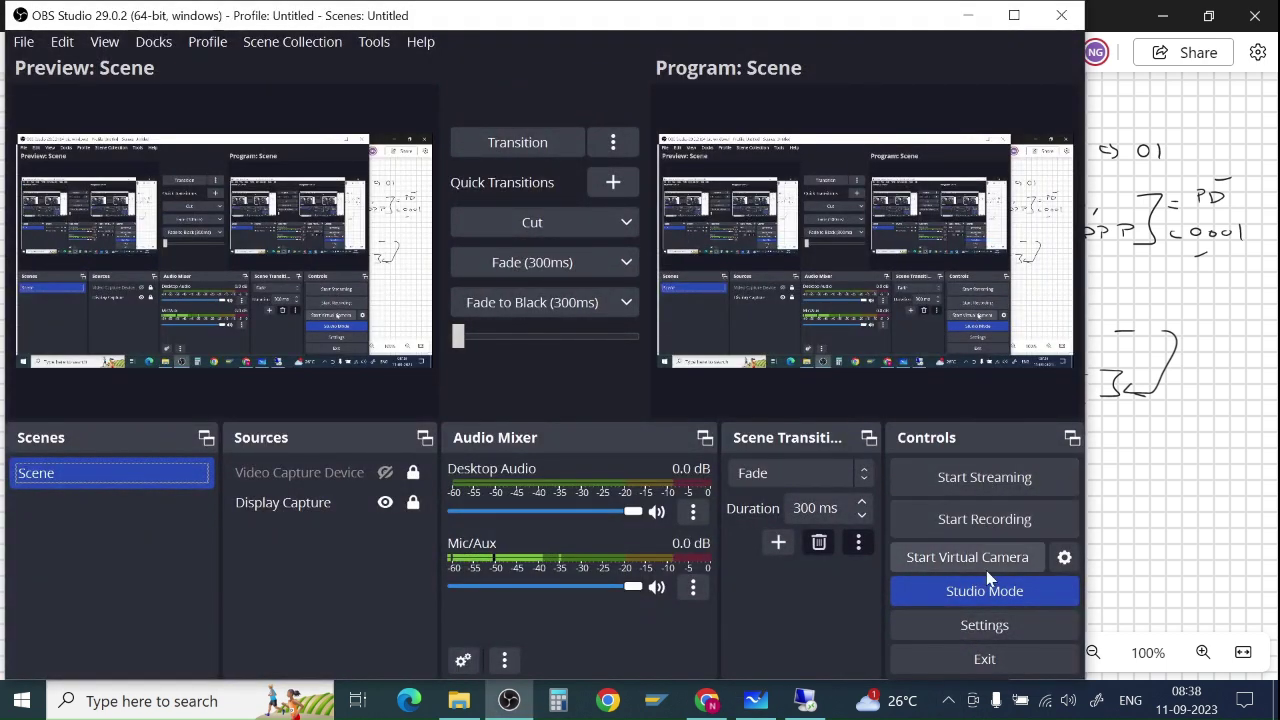
click(1062, 17)
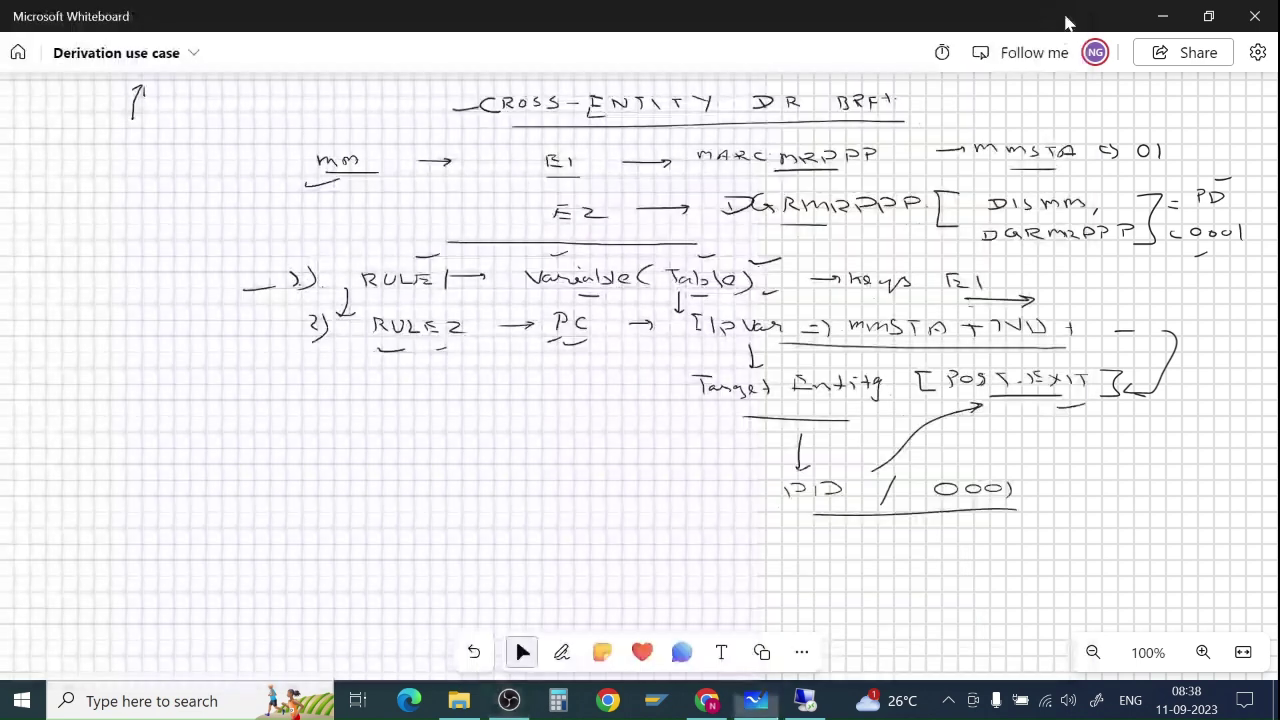
click(950, 700)
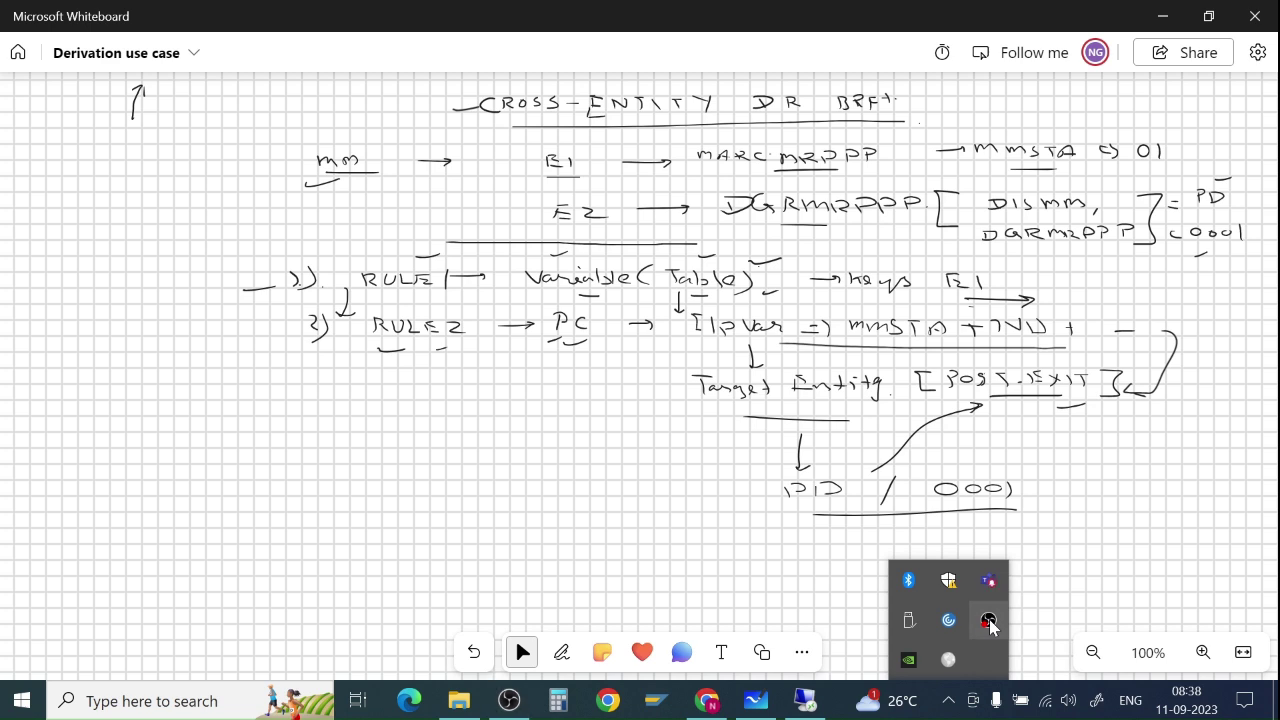
click(577, 6)
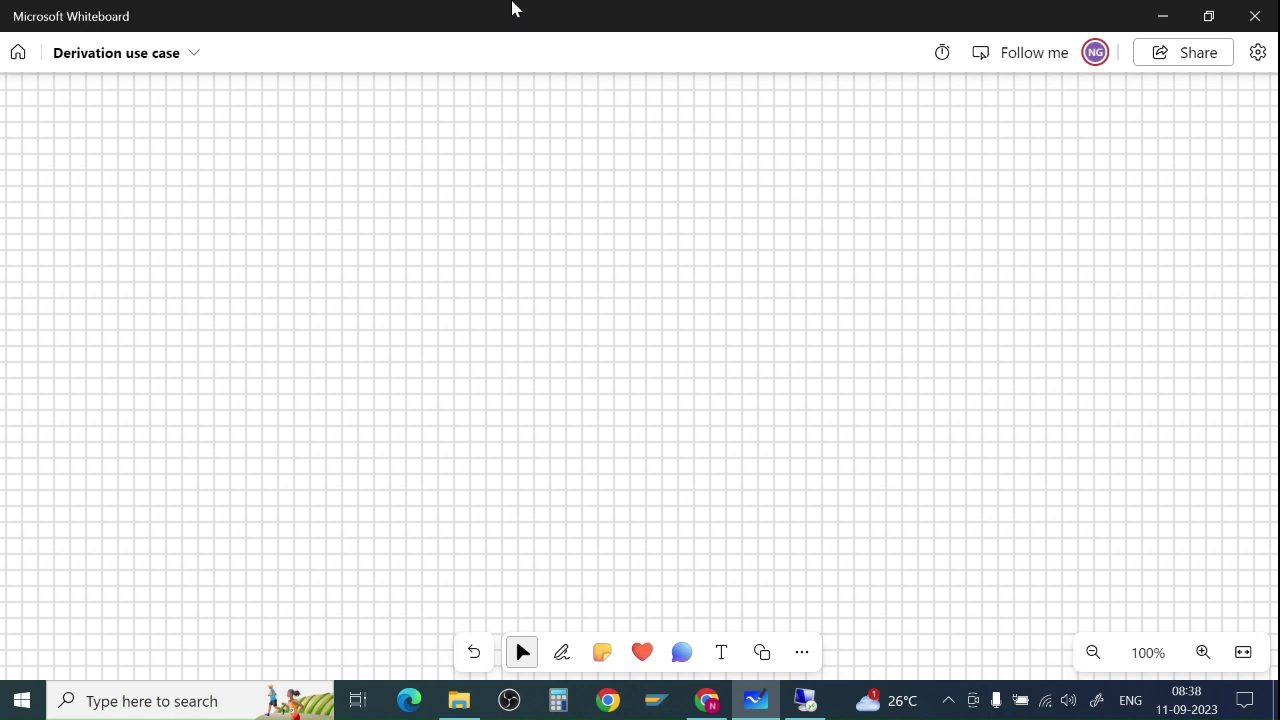
Close the Microsoft Whiteboard window holding the Derivation use case board.
click(1255, 16)
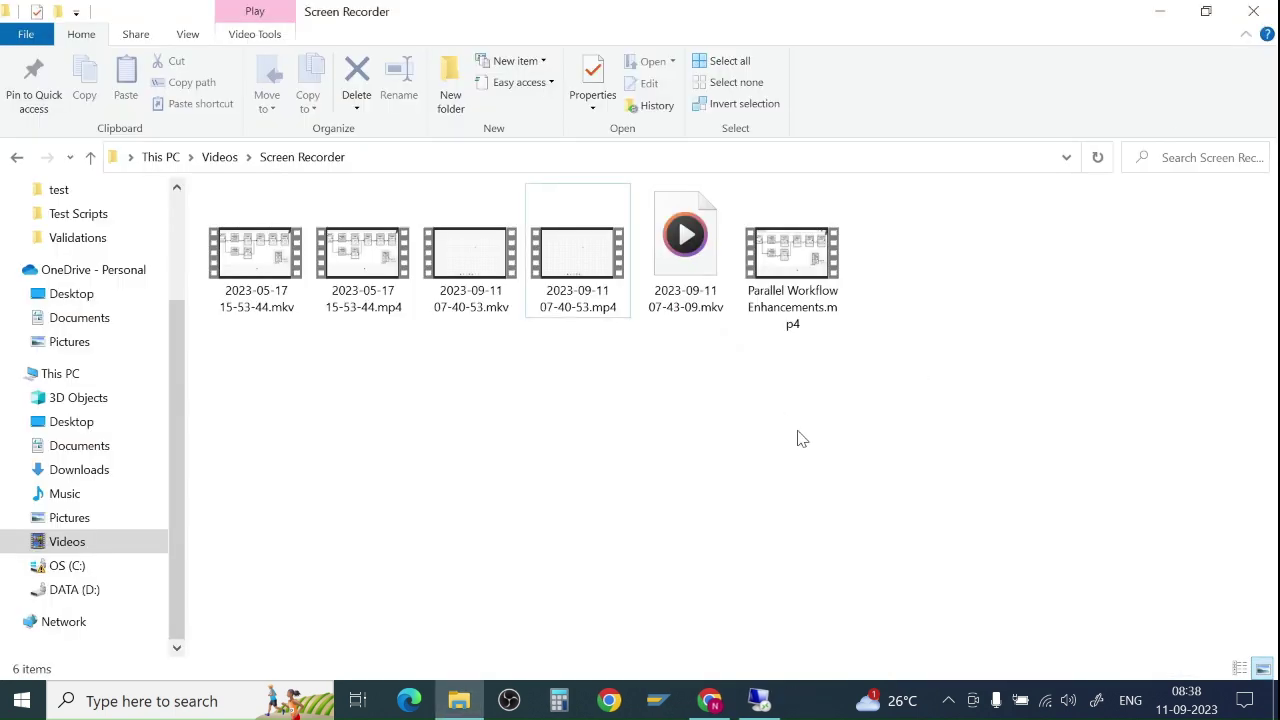
click(510, 701)
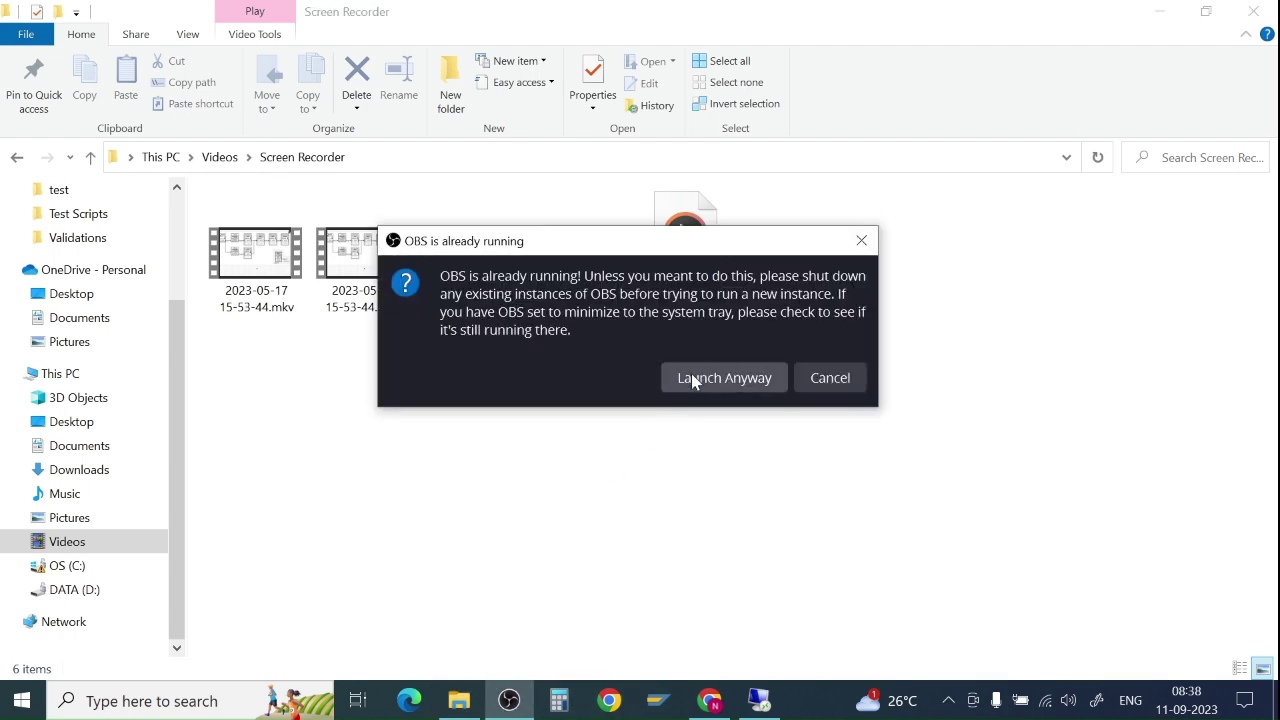
click(693, 379)
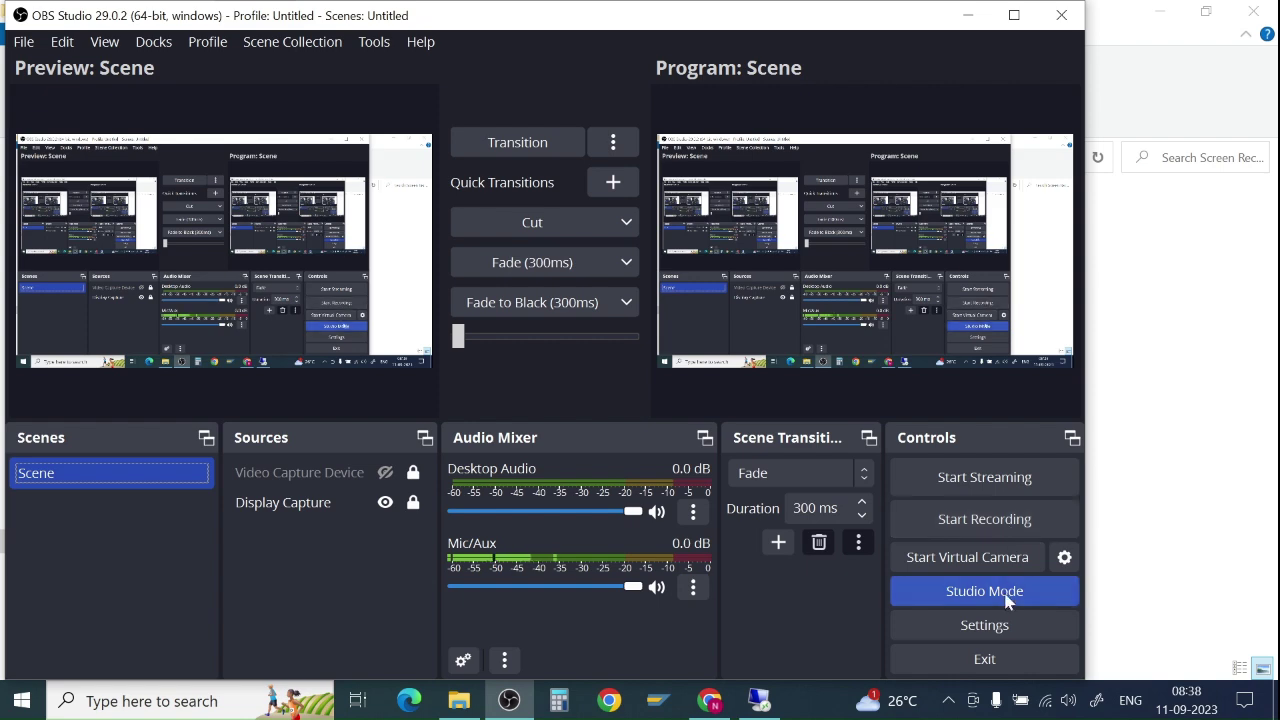
click(986, 659)
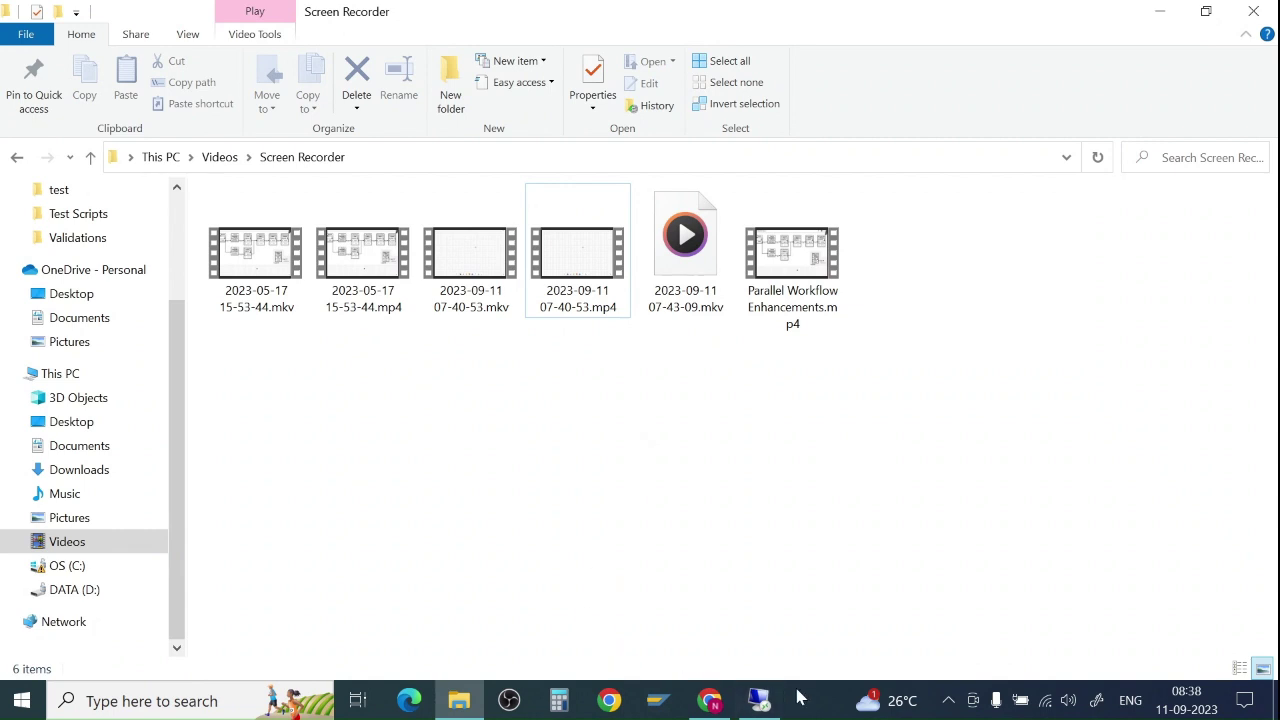
click(510, 700)
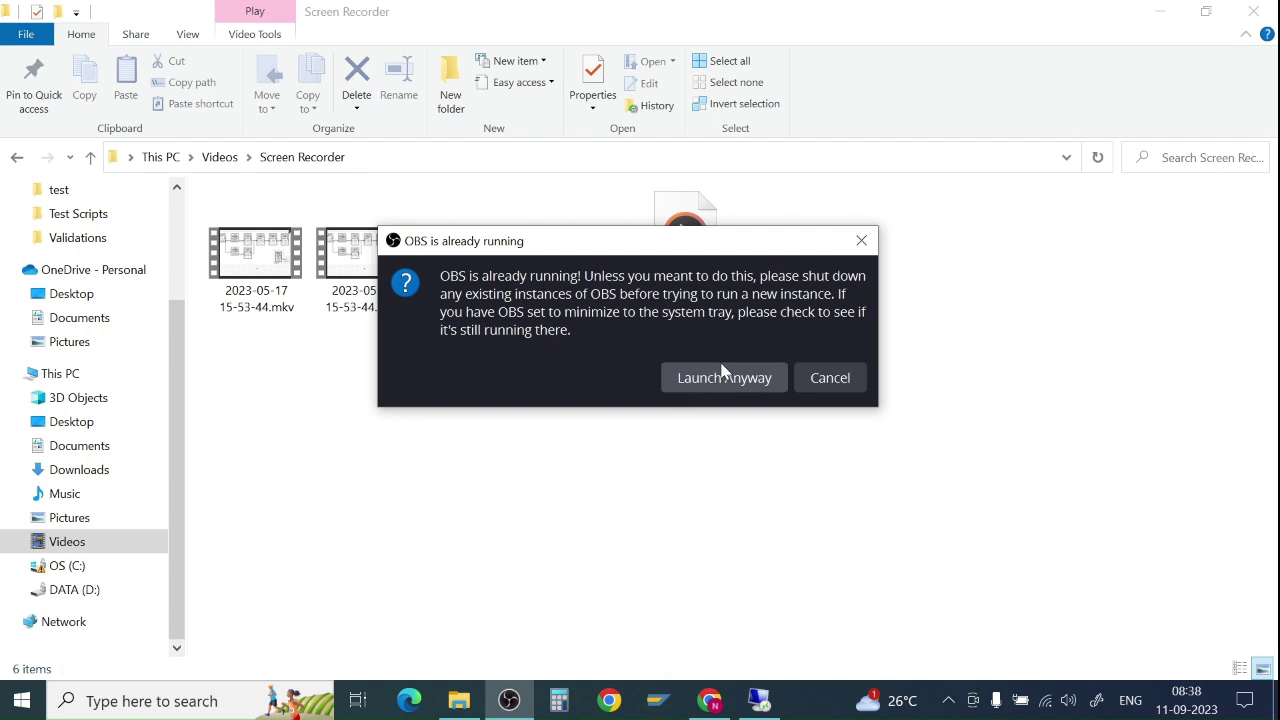
click(860, 386)
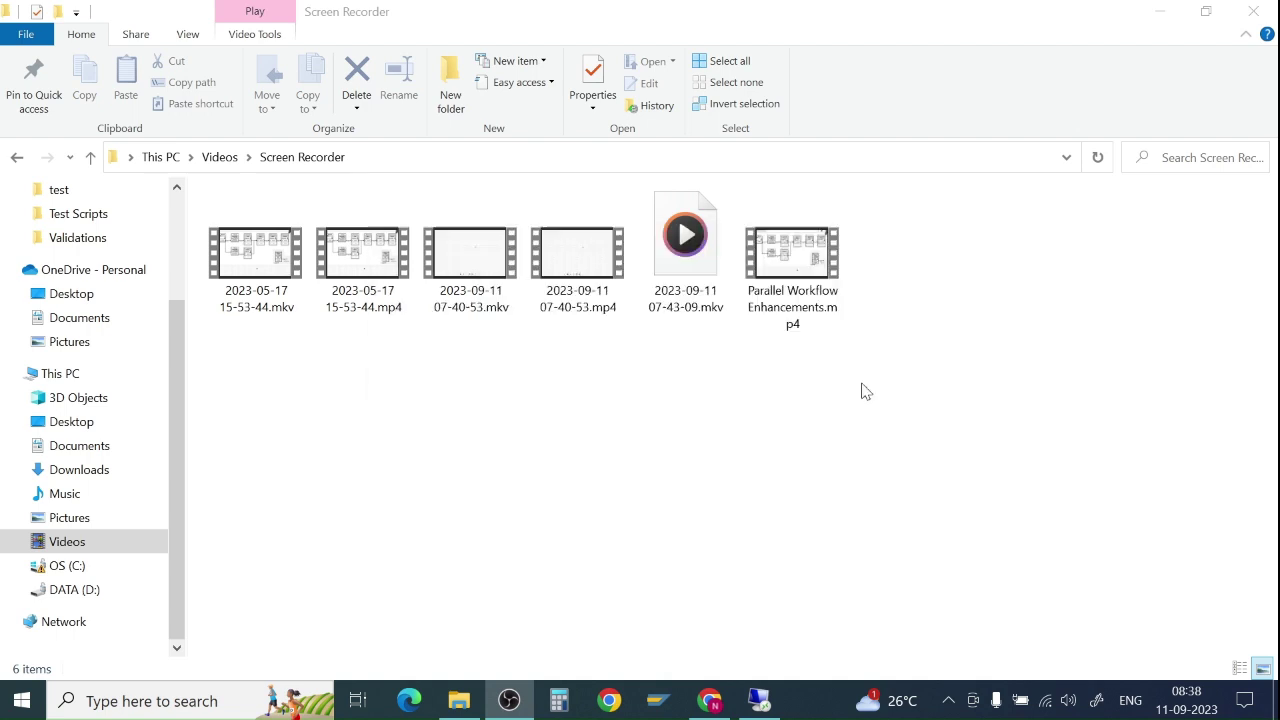
Stop the screen recording in the OBS Studio instance already running in the background.
click(948, 700)
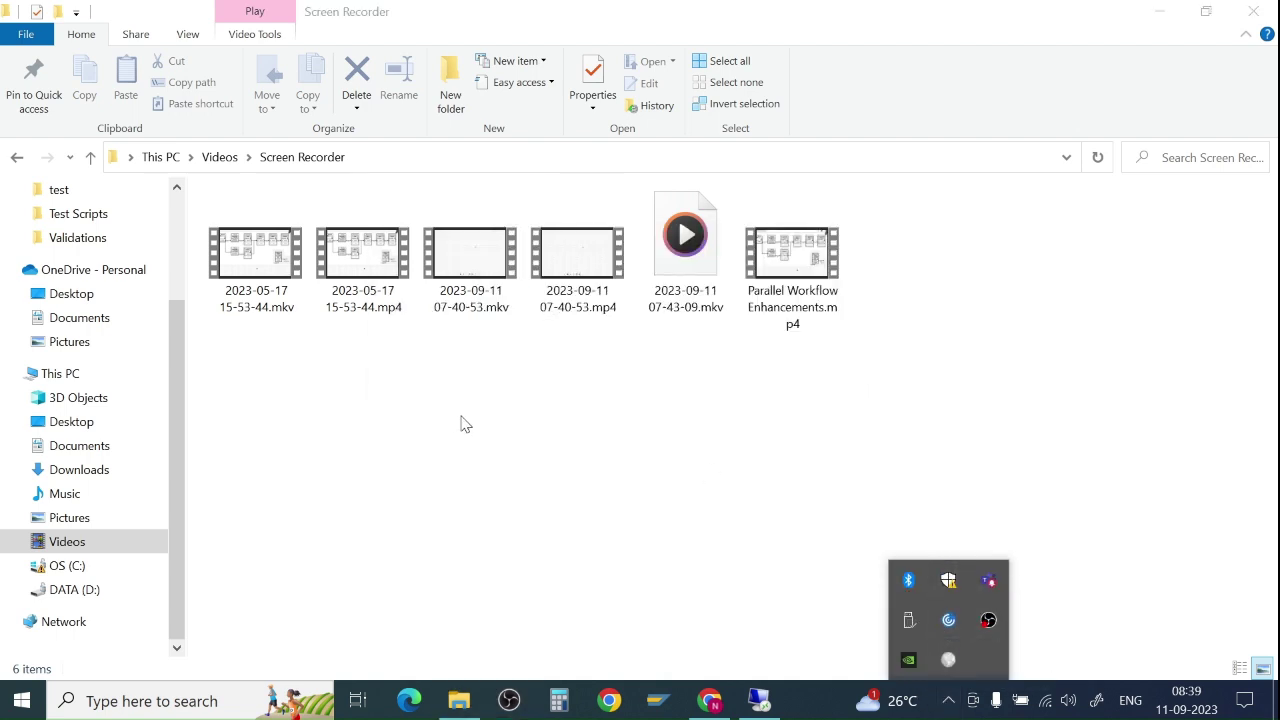
right_click(988, 620)
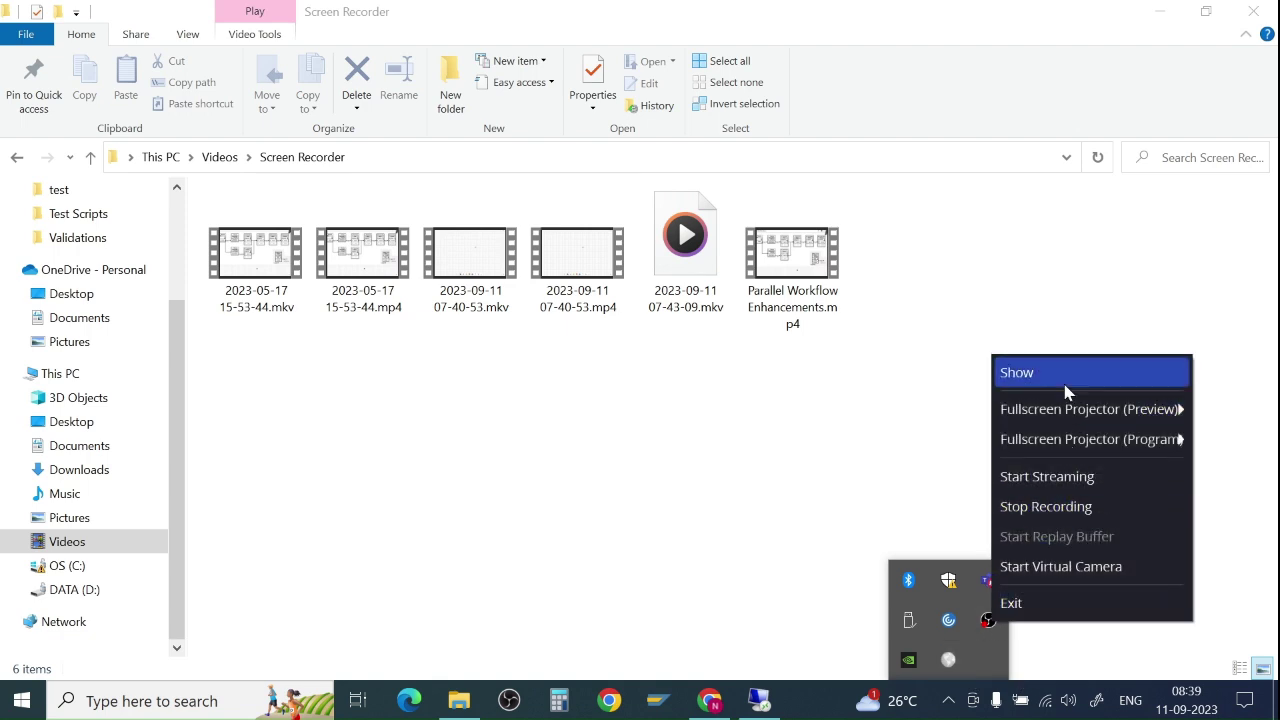
click(1050, 508)
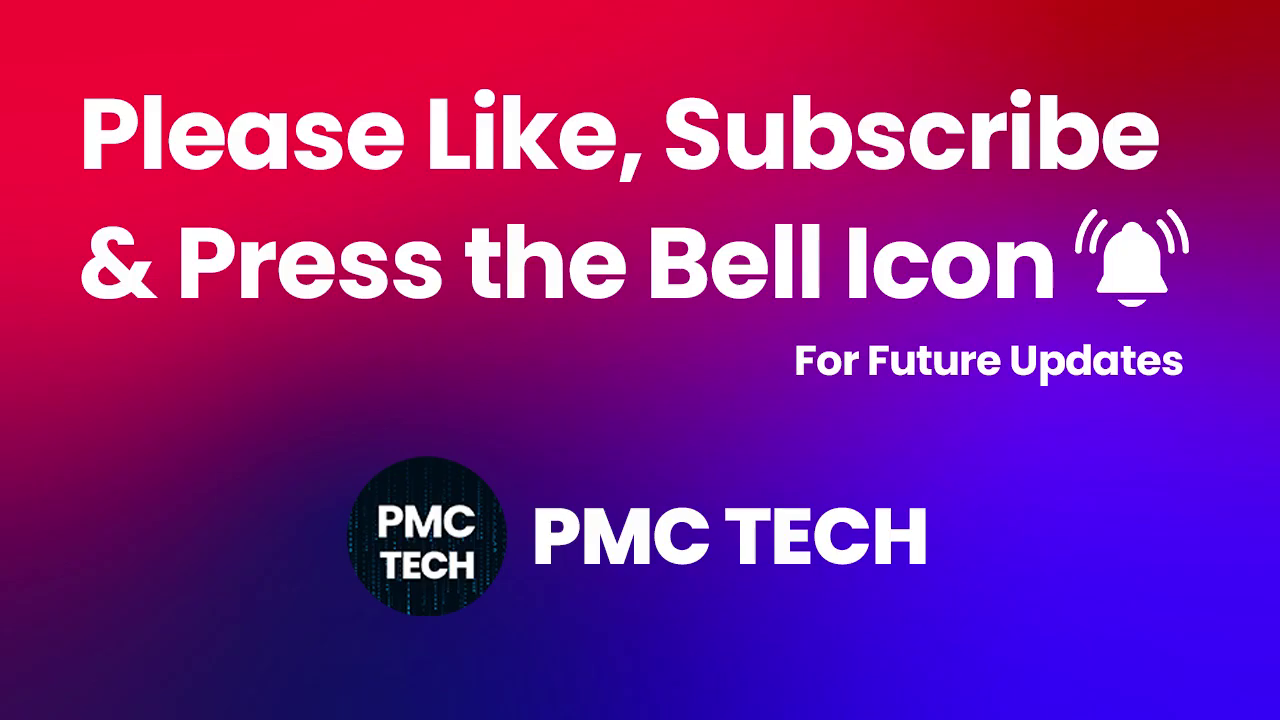